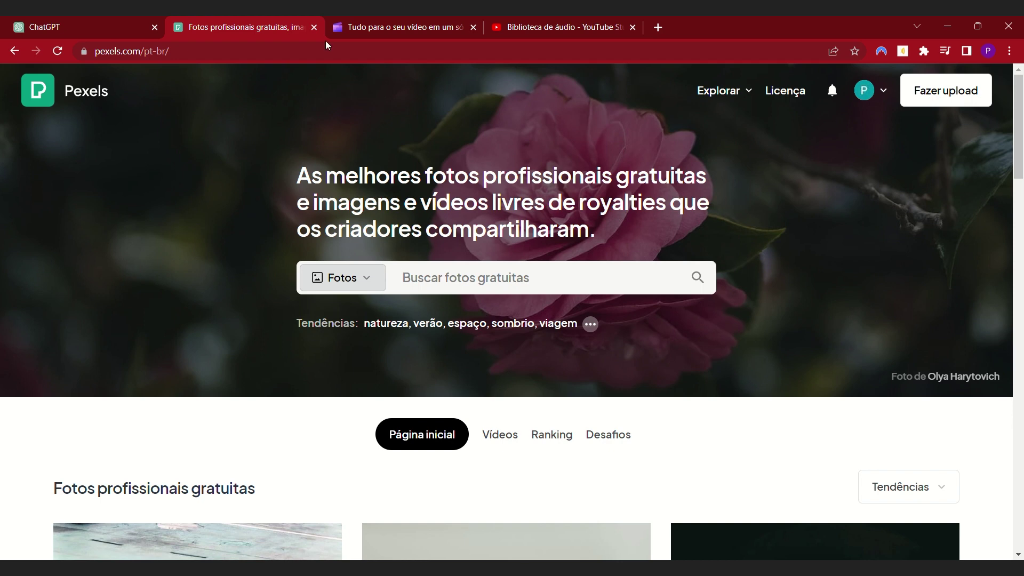
Search Pexels for free videos matching "saude e bem estar"
click(360, 280)
click(342, 341)
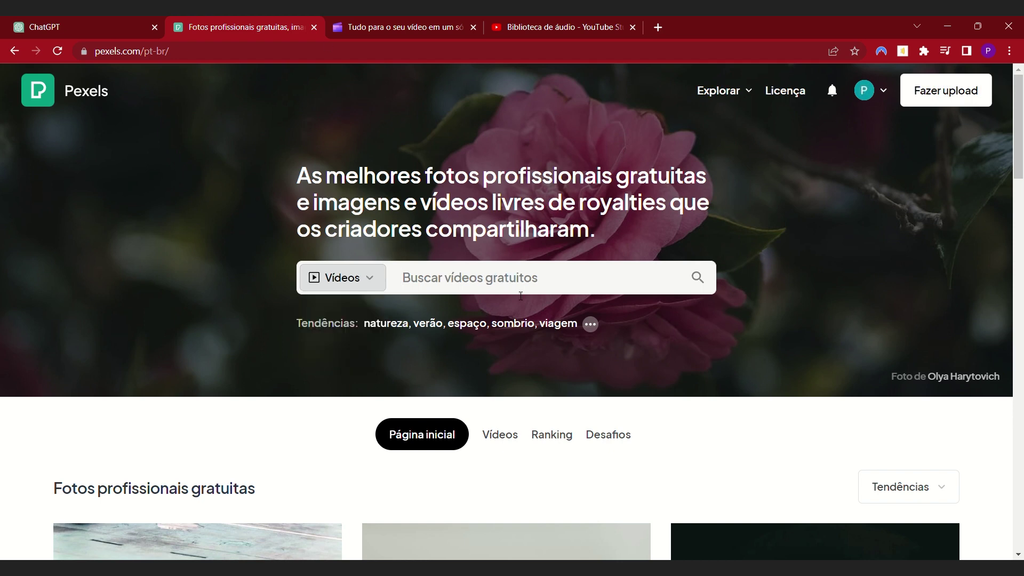
click(585, 286)
text(saud)
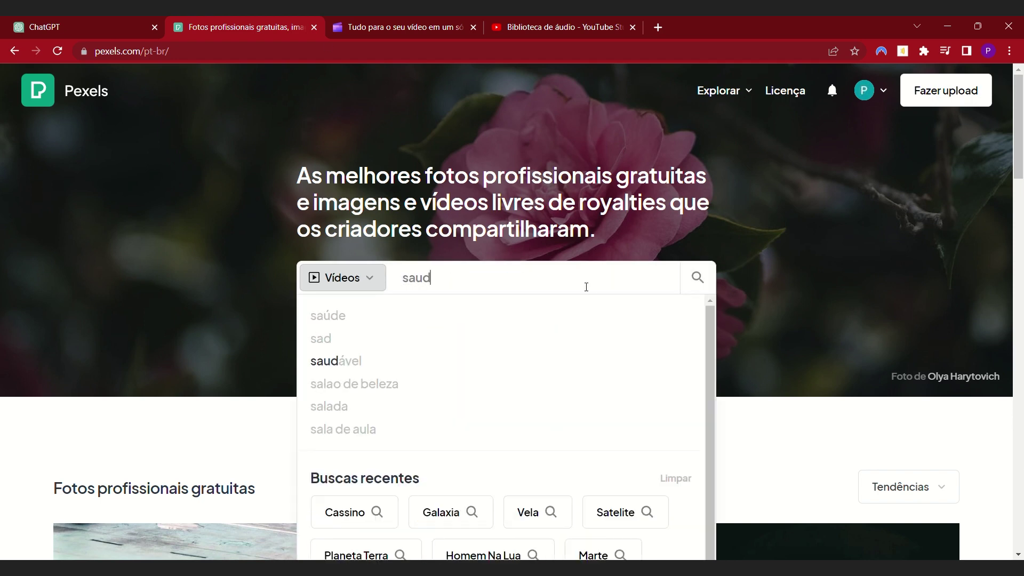
text(e e bem estar)
key(Return)
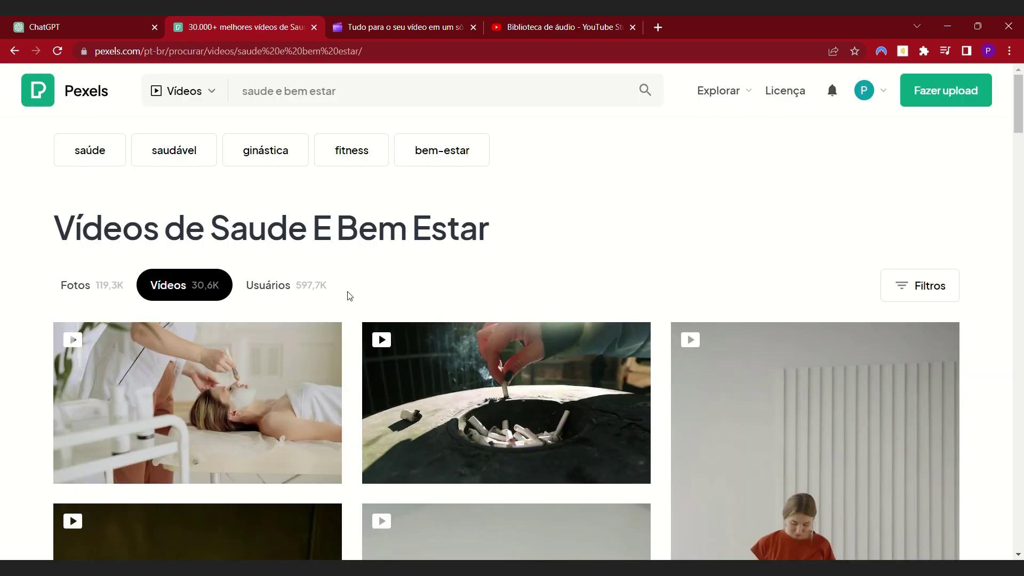
Filter the video results to the Horizontal orientation
click(952, 297)
click(297, 344)
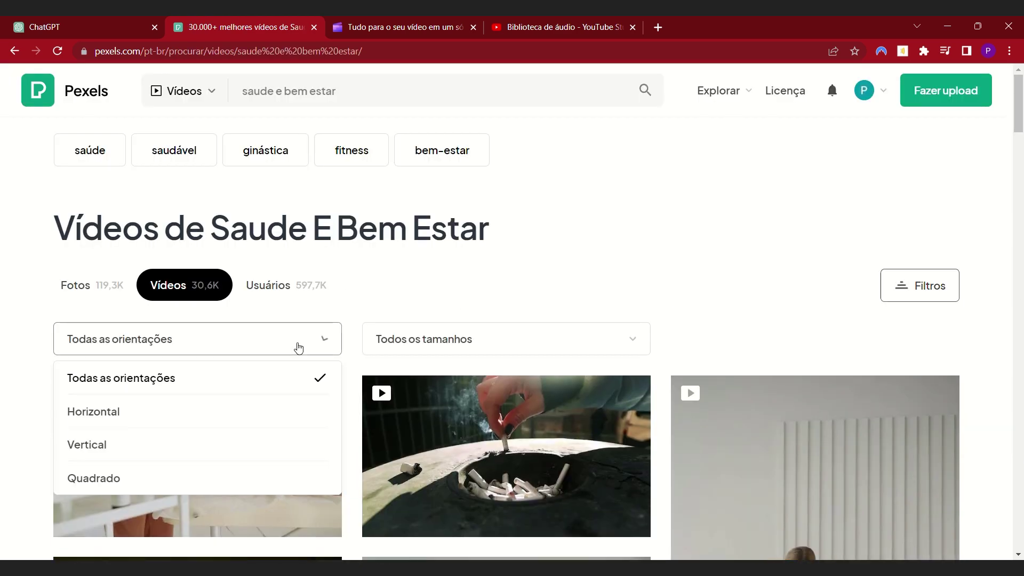
click(236, 409)
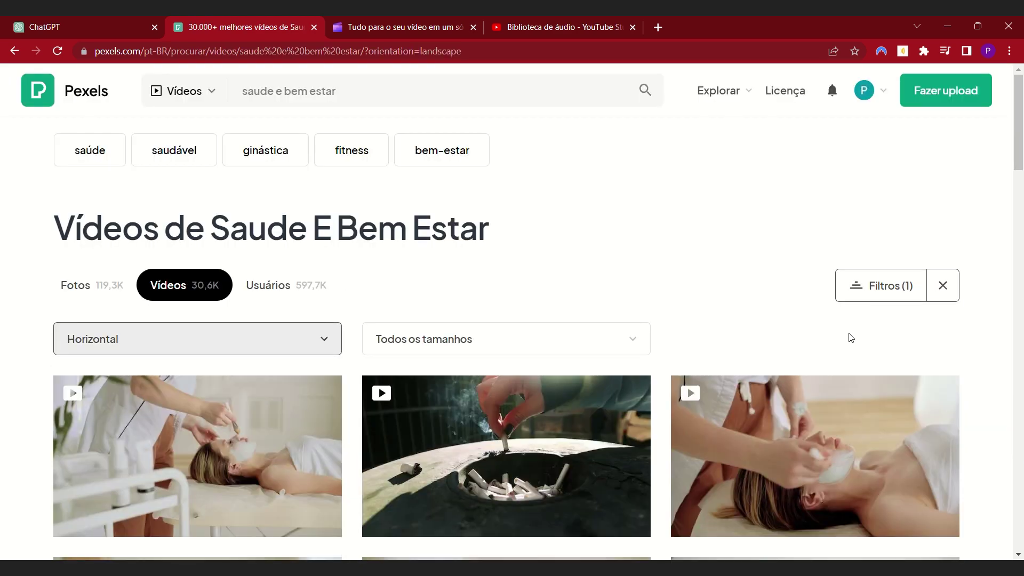
Download the facial treatment clips, the clip of the man in blue with a drink, and the beach runner clip
scroll(850, 338, down, 4)
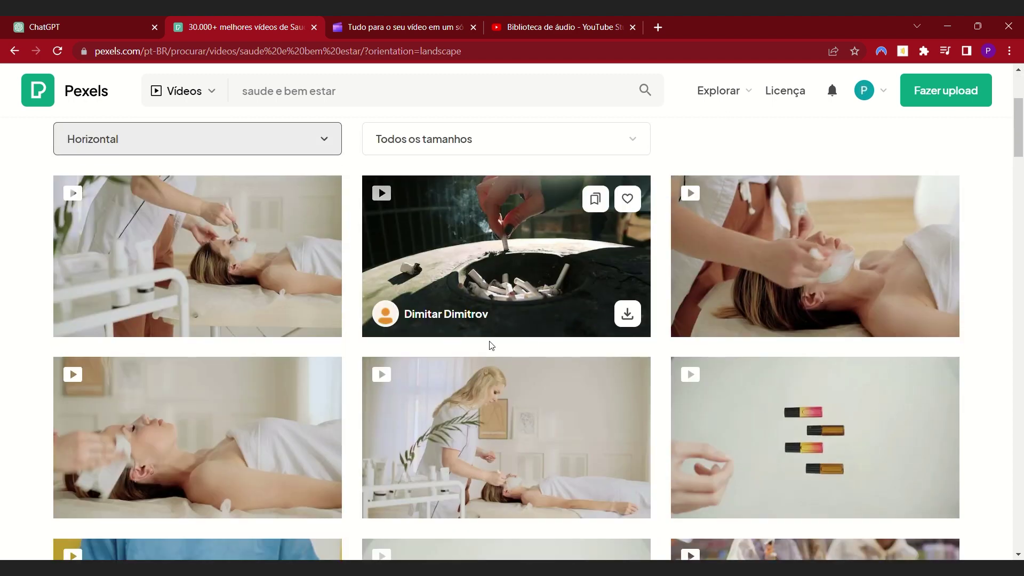
click(319, 314)
scroll(634, 303, down, 4)
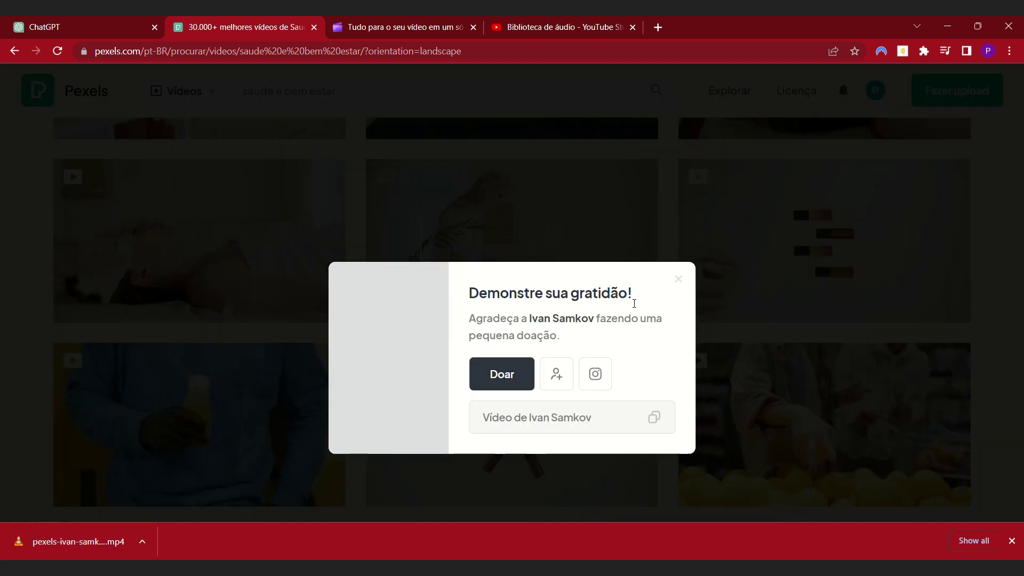
click(991, 322)
scroll(992, 330, down, 5)
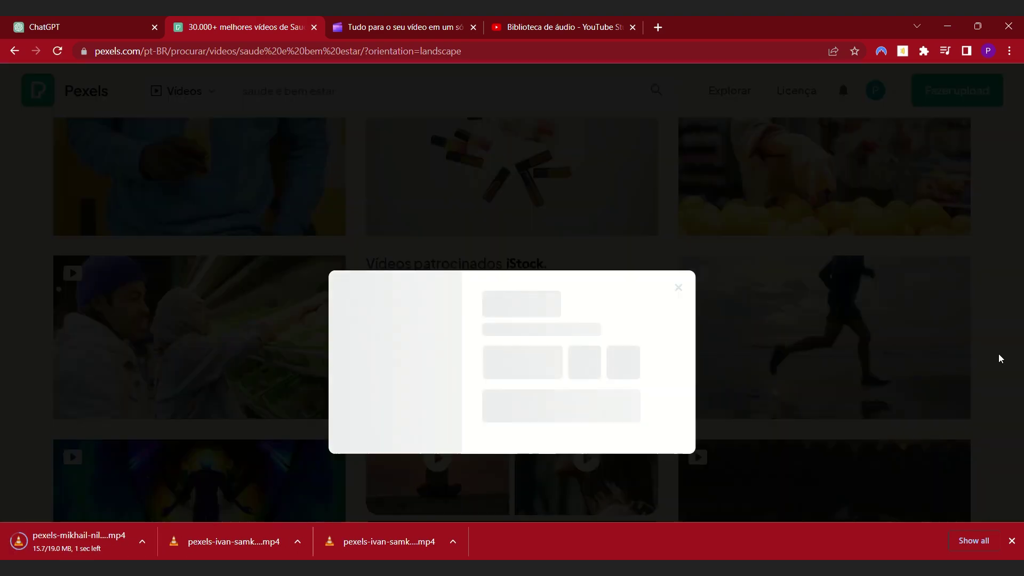
click(998, 353)
scroll(991, 341, down, 5)
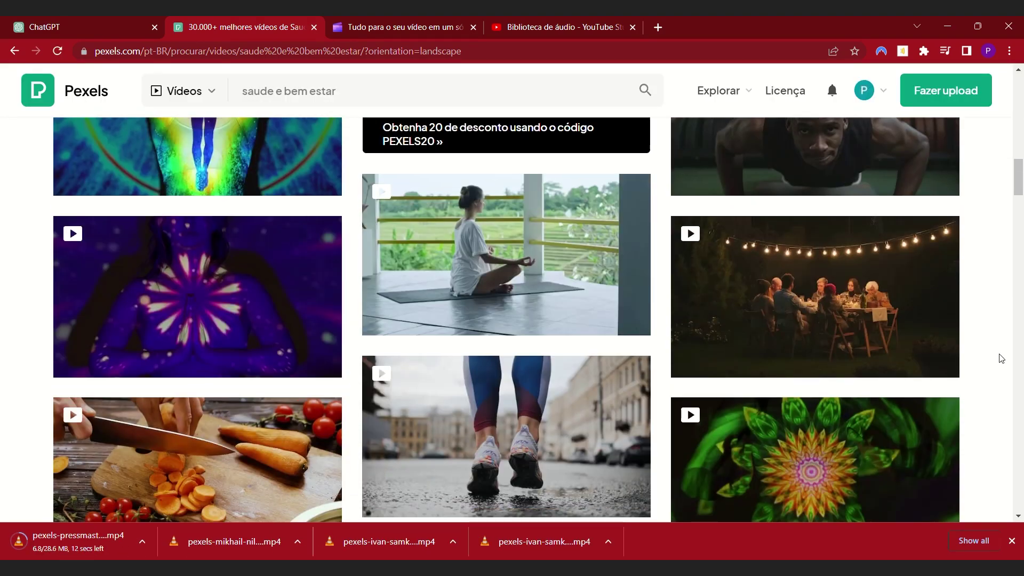
Download the running shoes clip on the wet street and the clip of hands in a meditation pose
click(987, 336)
scroll(986, 336, down, 5)
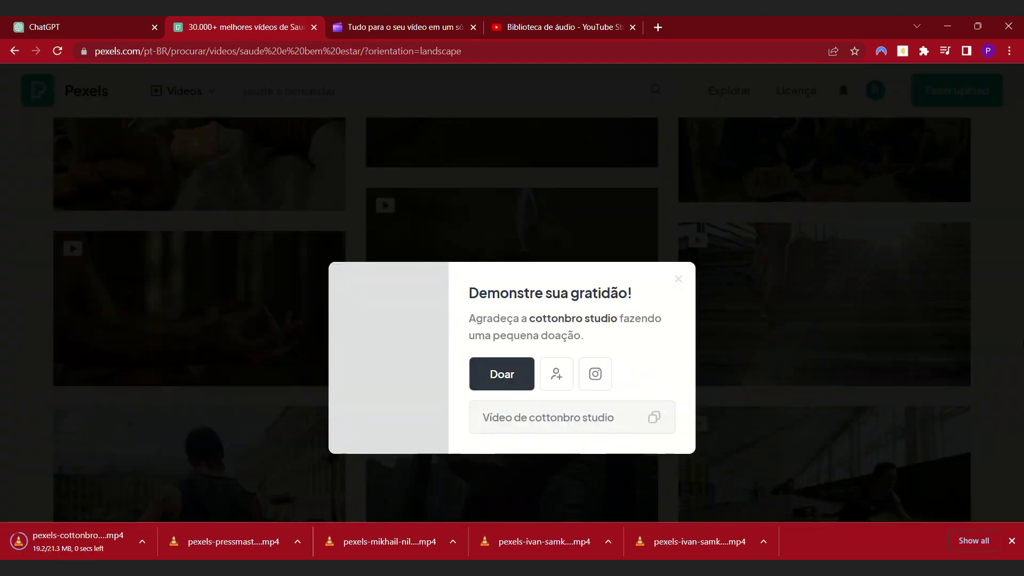
click(987, 336)
scroll(989, 336, down, 5)
click(992, 336)
scroll(991, 336, down, 5)
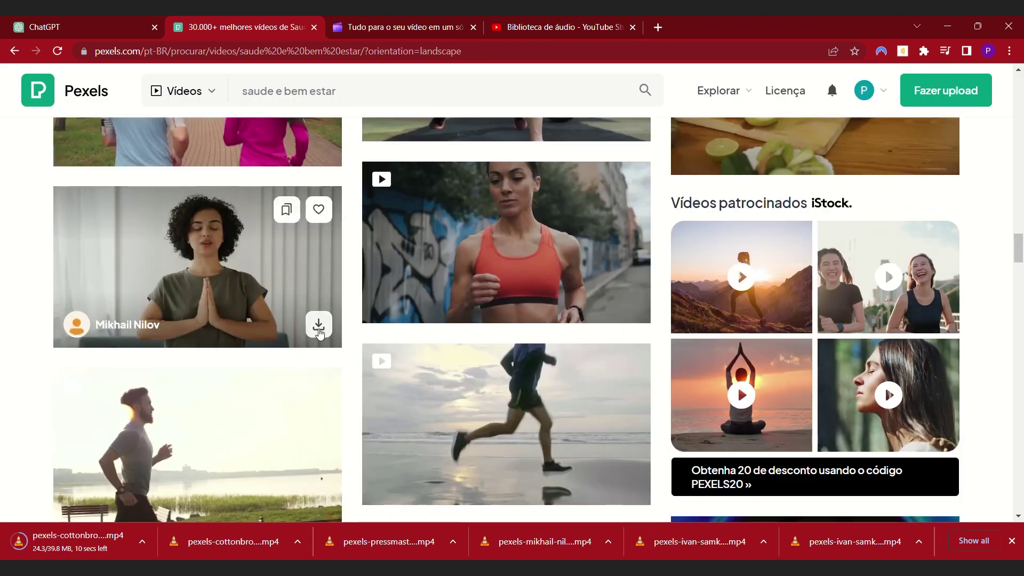
Download the meditating woman, drinking woman, gym workout, berry bowl and elderly man clips from further down the results
click(317, 322)
click(991, 320)
scroll(1013, 287, down, 3)
scroll(989, 319, down, 15)
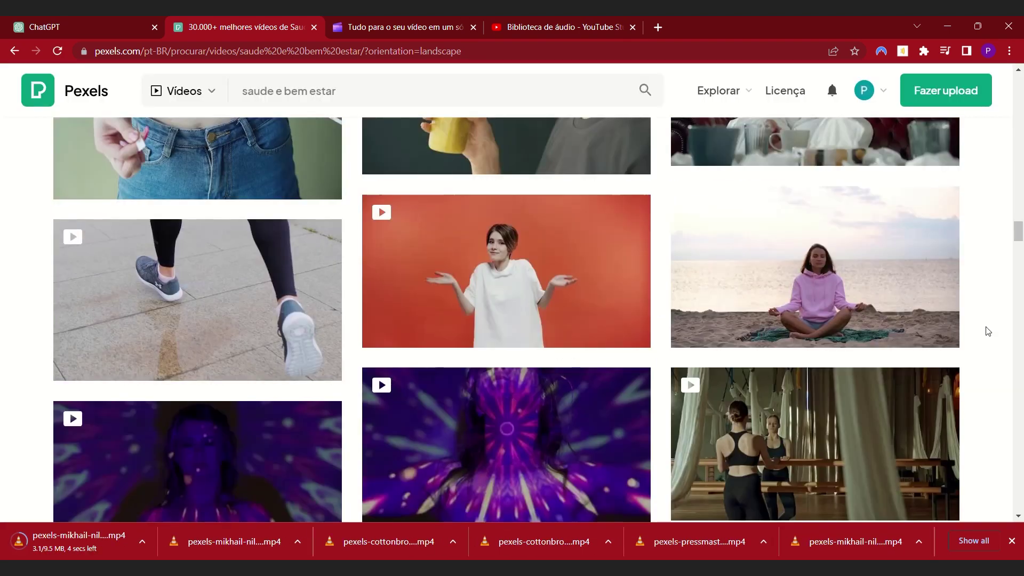
scroll(996, 300, down, 15)
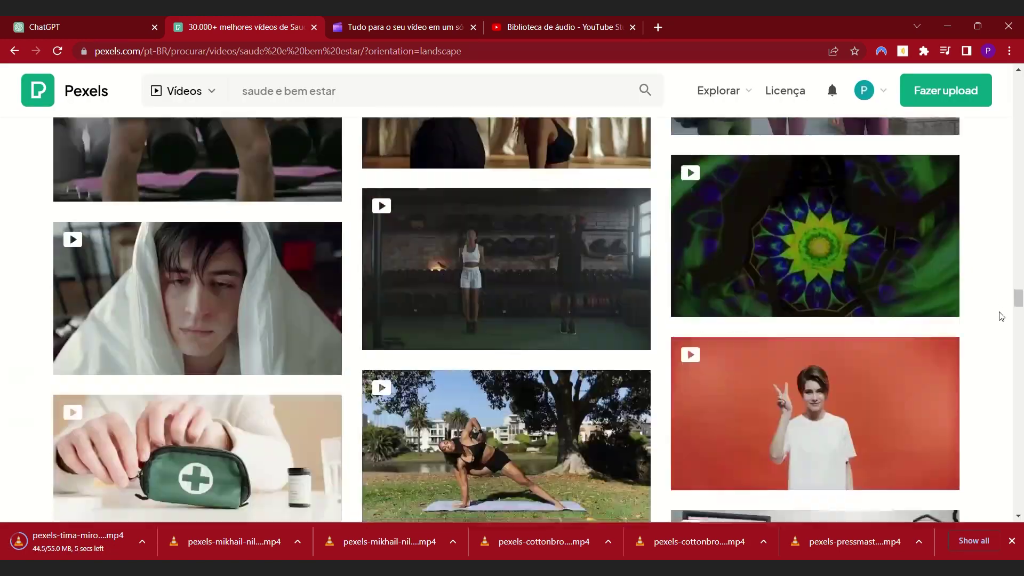
scroll(1000, 316, down, 10)
click(943, 269)
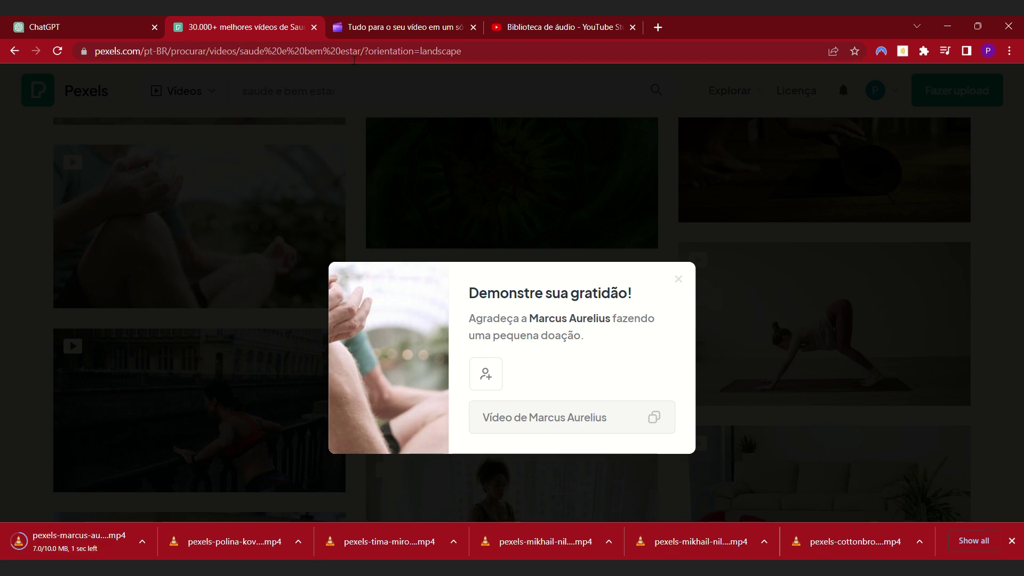
Switch to Clipchamp, enter the account area and create a new video from scratch
click(381, 30)
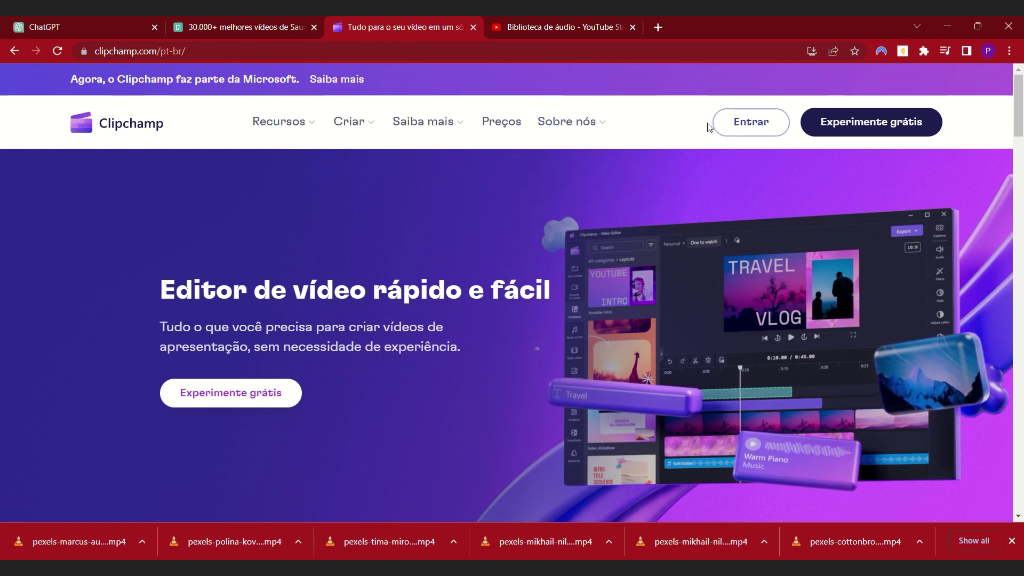
click(747, 128)
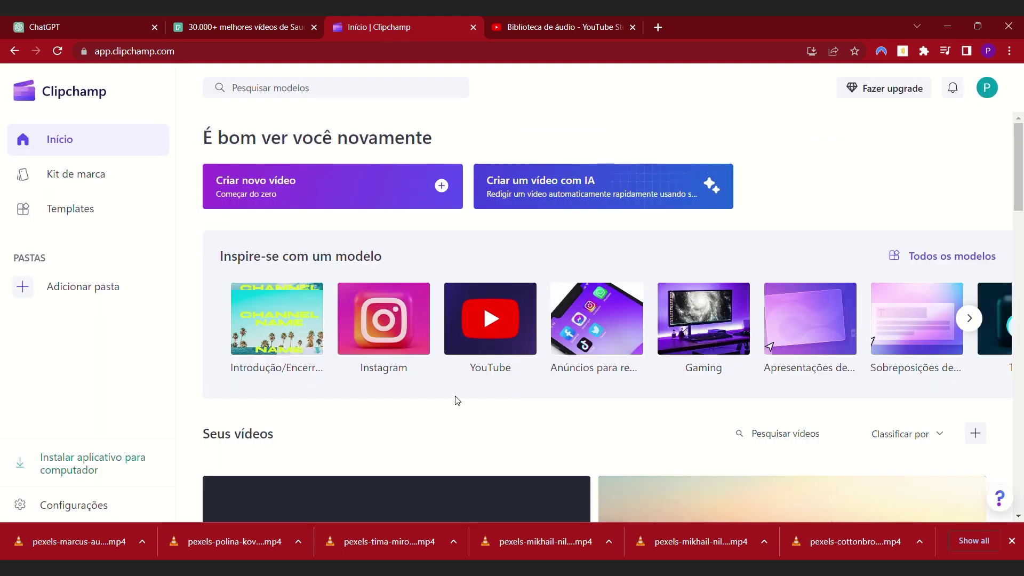
click(274, 192)
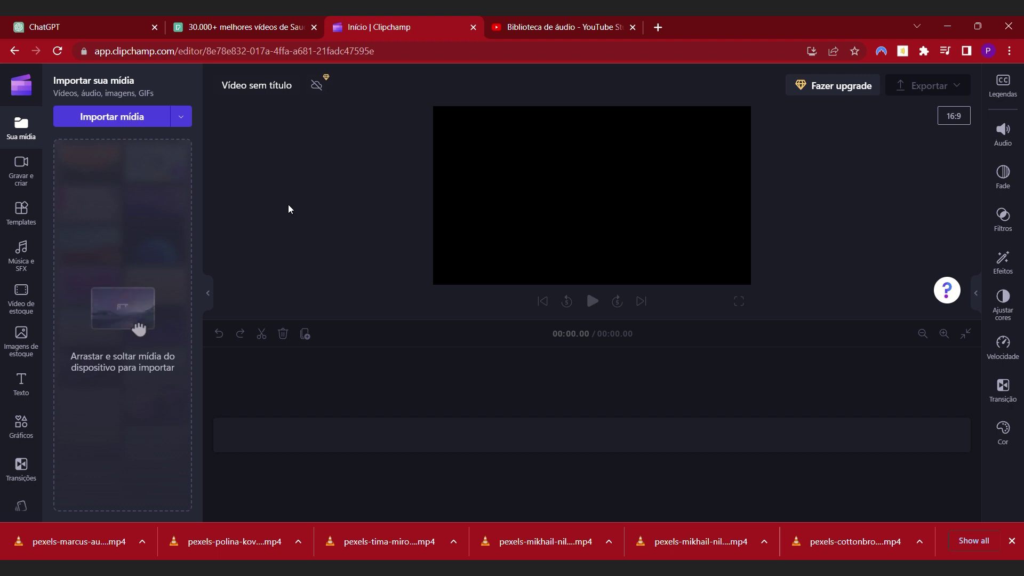
Import the downloaded Pexels clips and place the facial treatment clip at the start of the timeline
drag(76, 543, 113, 318)
drag(224, 545, 608, 472)
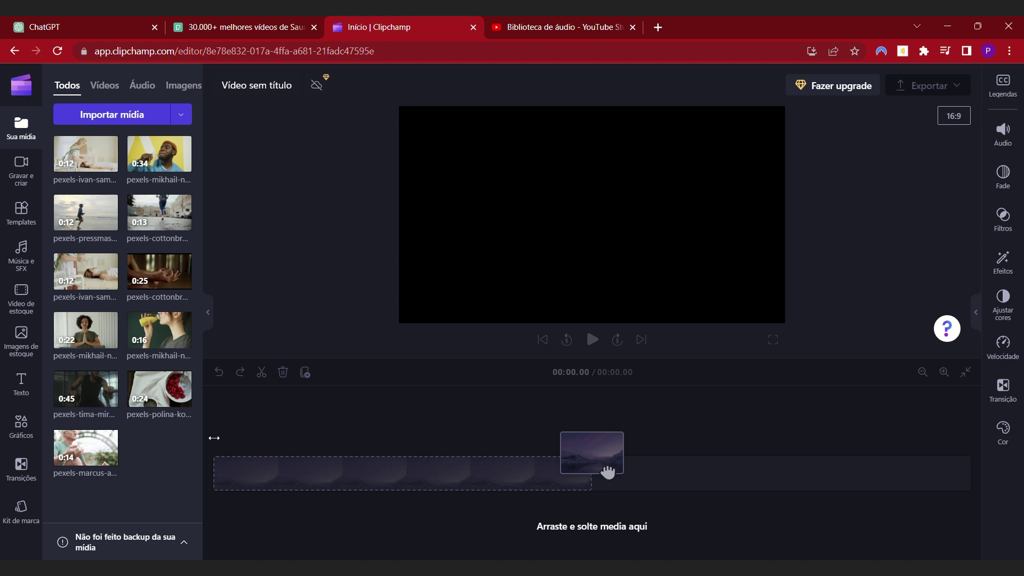
drag(498, 469, 498, 469)
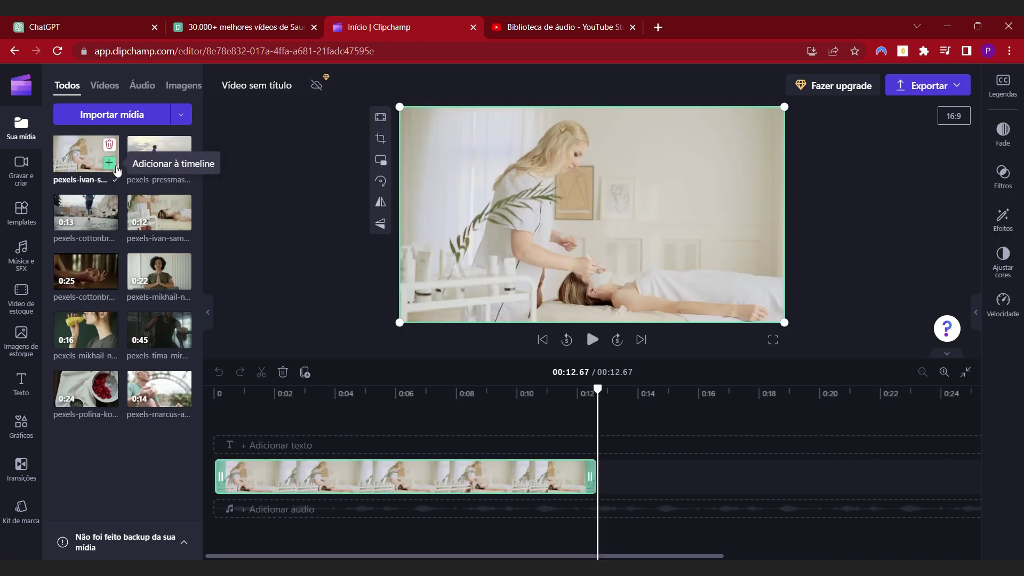
Append the beach runner, running shoes, meditating hands, gym workout and elderly man clips to the timeline in that order
click(183, 163)
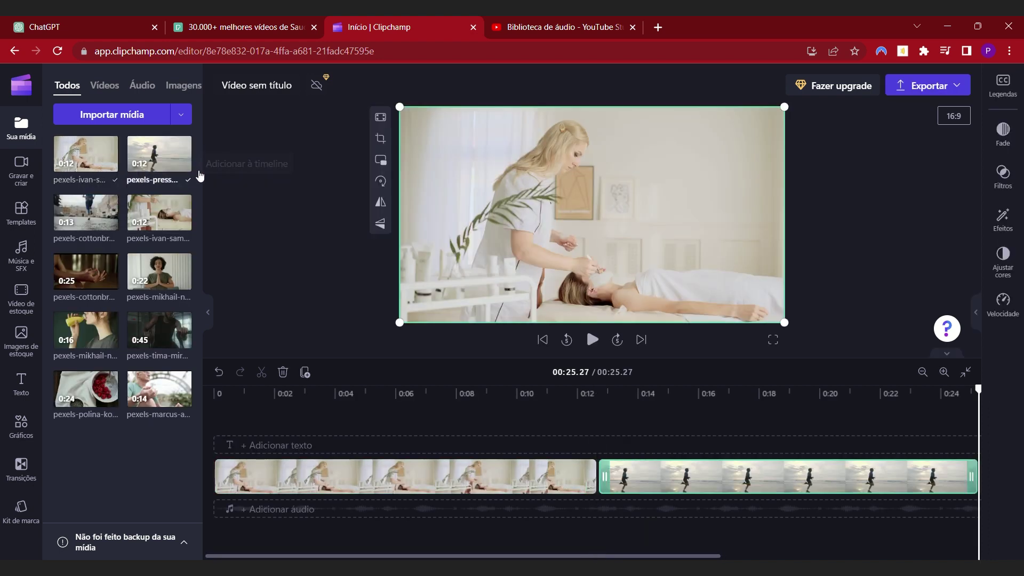
click(109, 221)
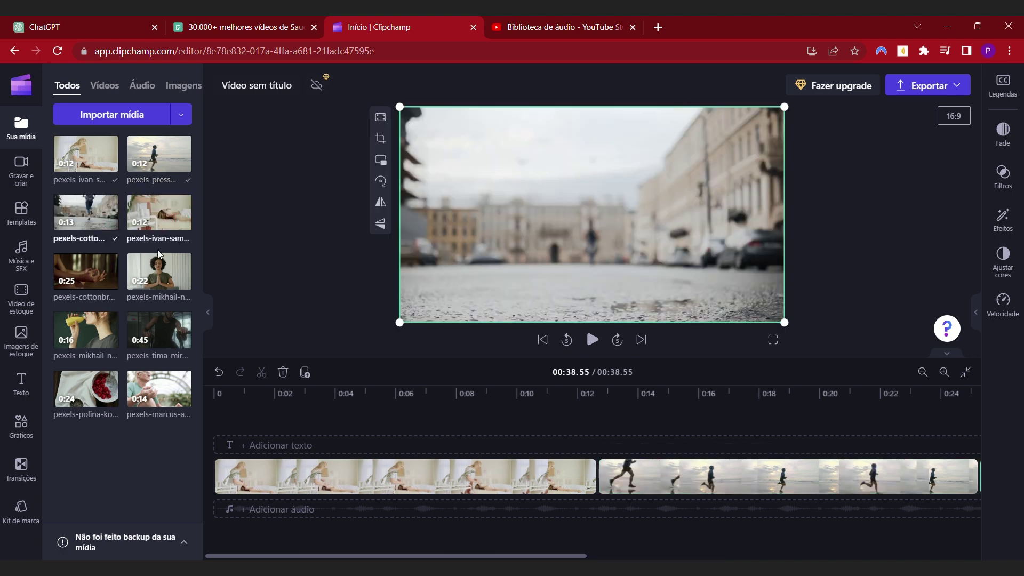
click(109, 281)
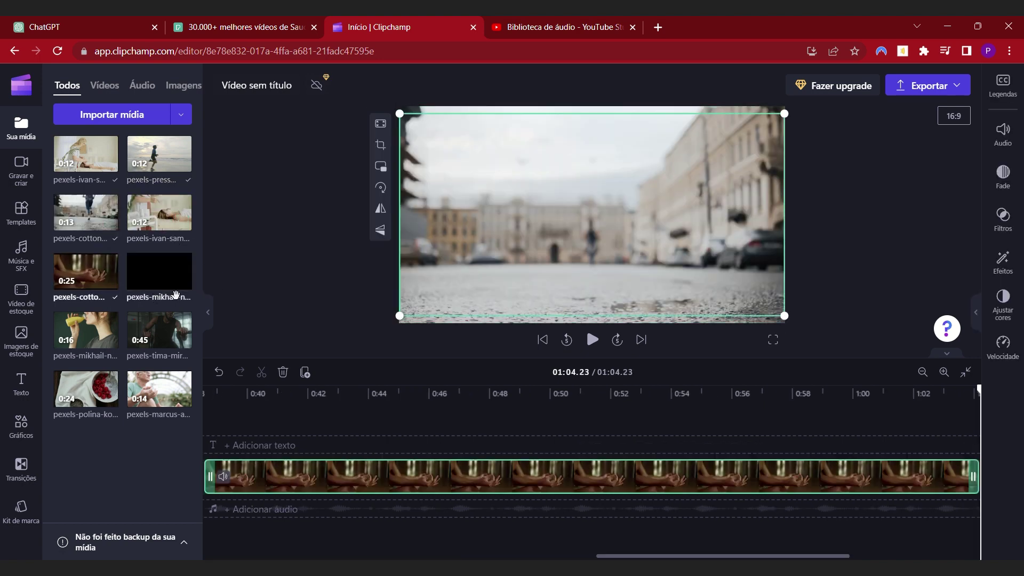
mouse_move(124, 352)
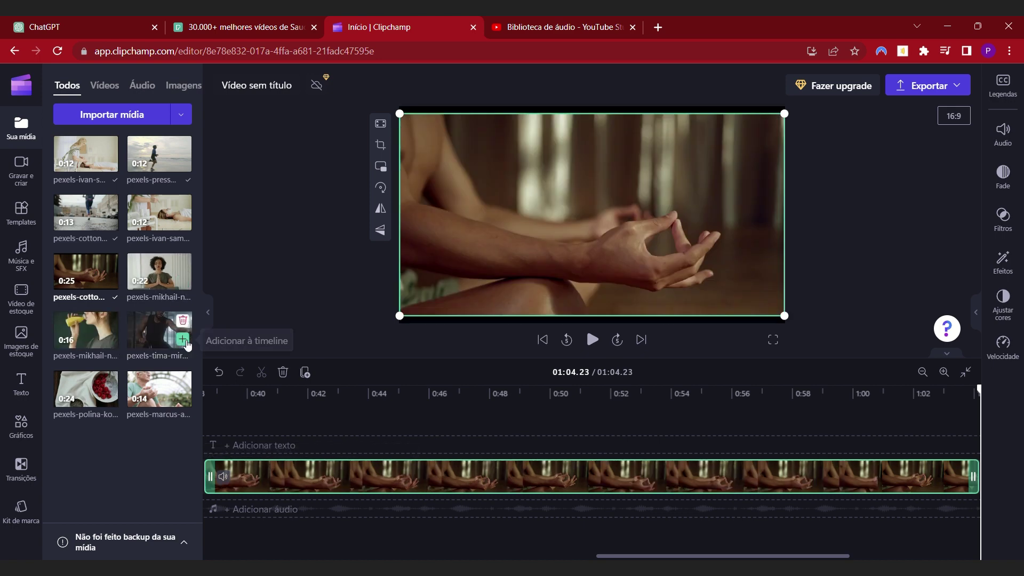
click(182, 339)
drag(160, 392, 225, 438)
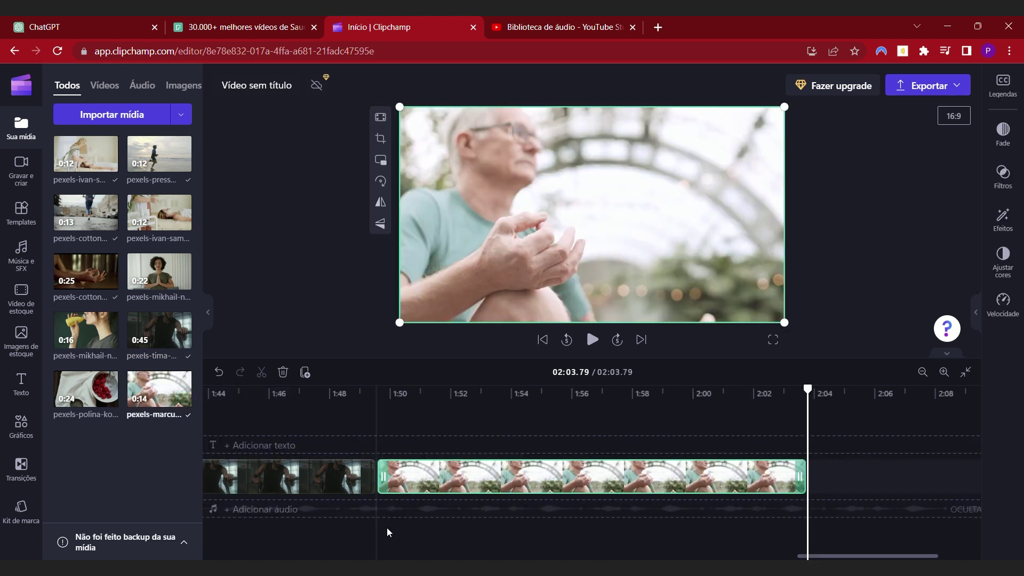
drag(833, 557, 243, 557)
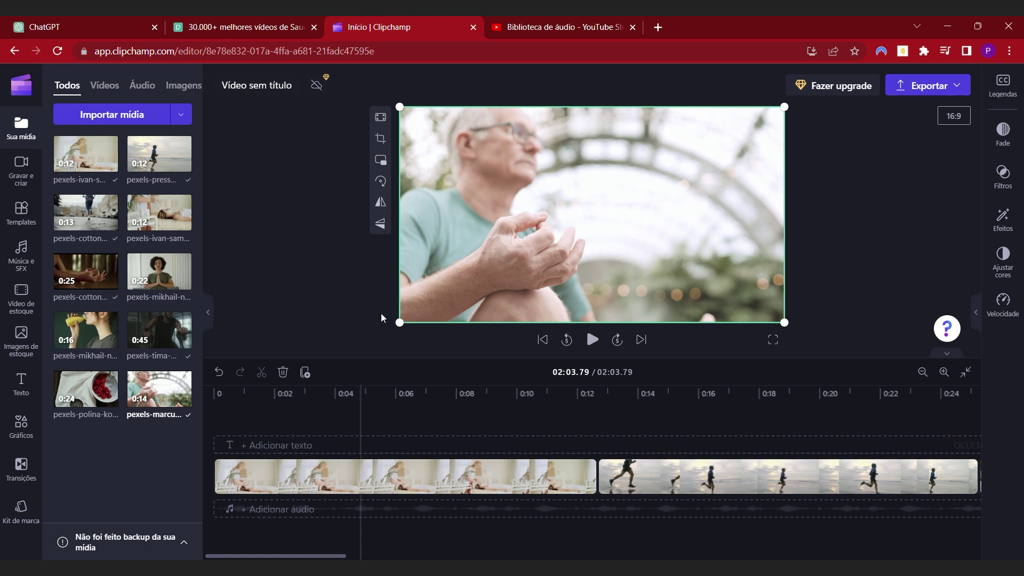
Copy the full health and well-being script from the ChatGPT response and return to Clipchamp
click(71, 30)
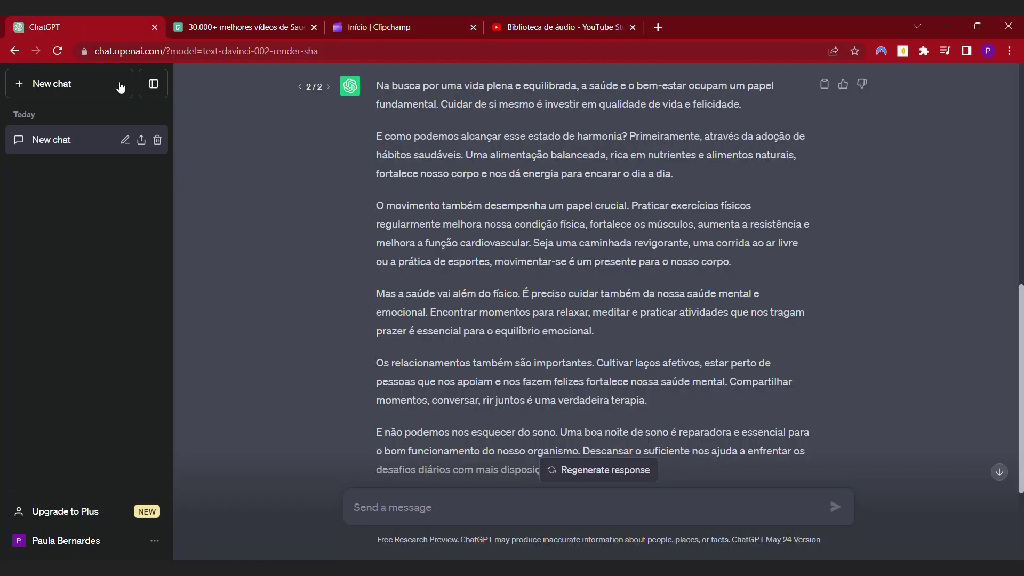
drag(381, 90, 565, 438)
click(372, 28)
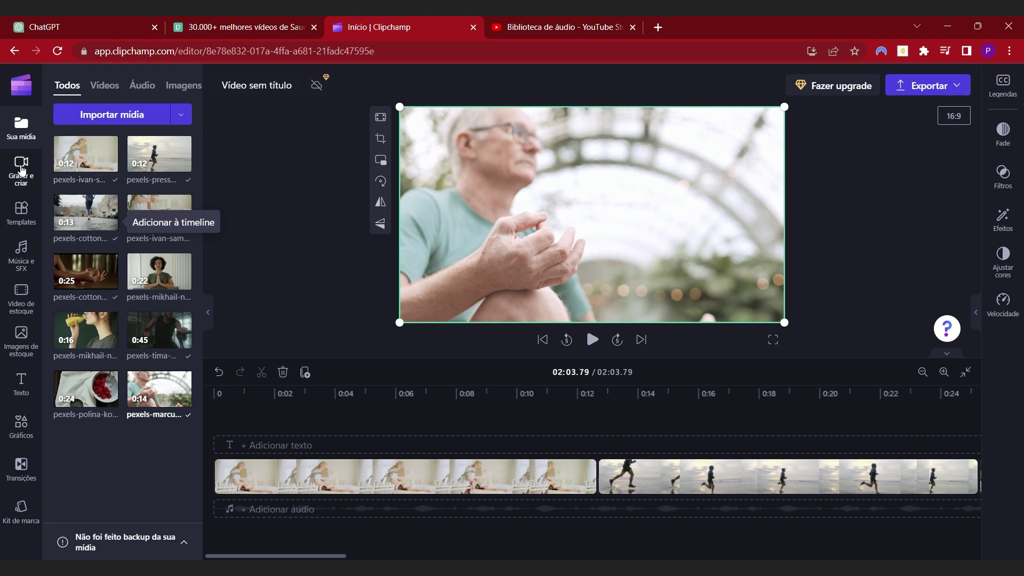
Open the text-to-speech converter and paste the copied script as the text to narrate
click(21, 170)
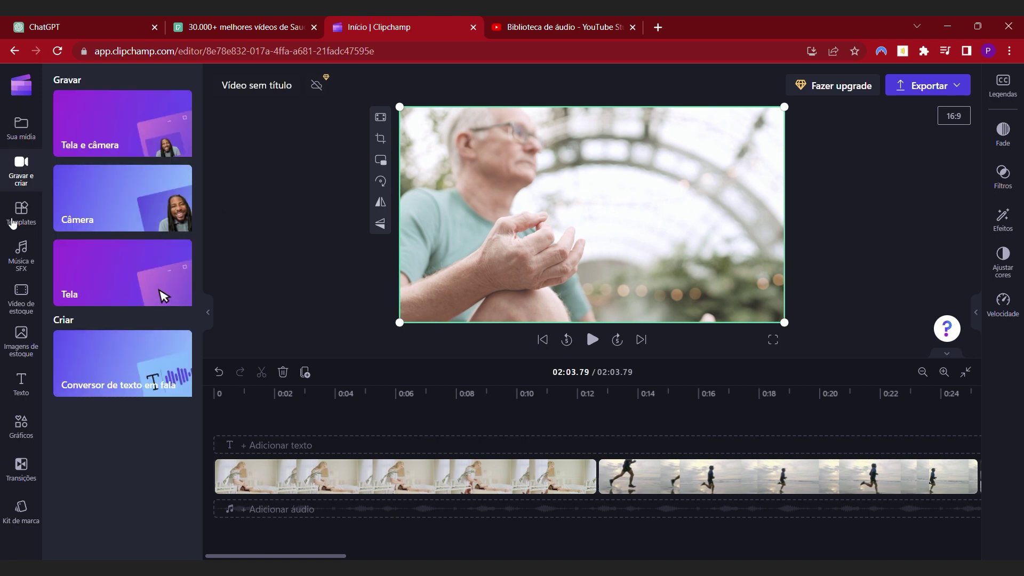
click(133, 384)
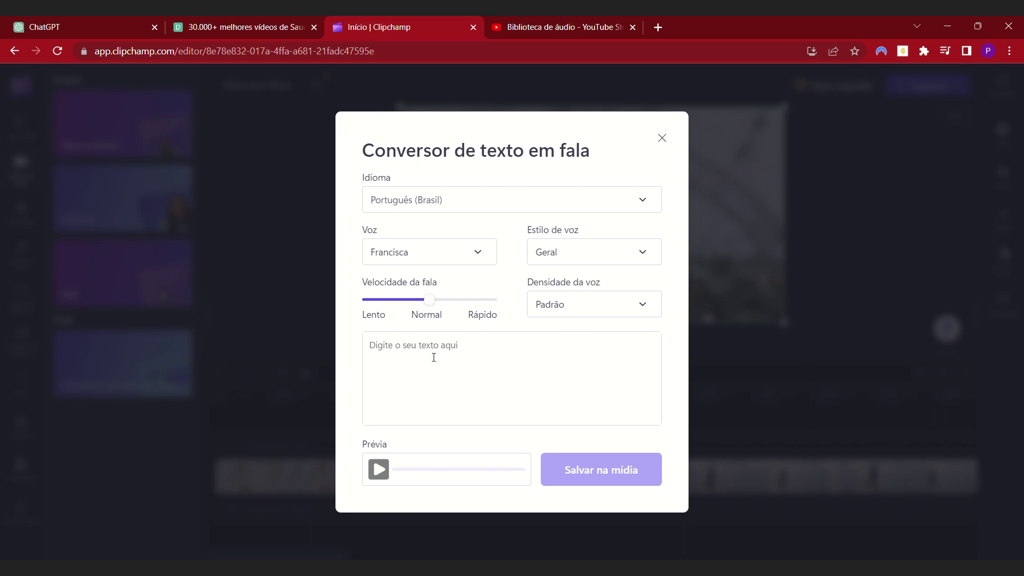
click(507, 410)
key(ctrl+v)
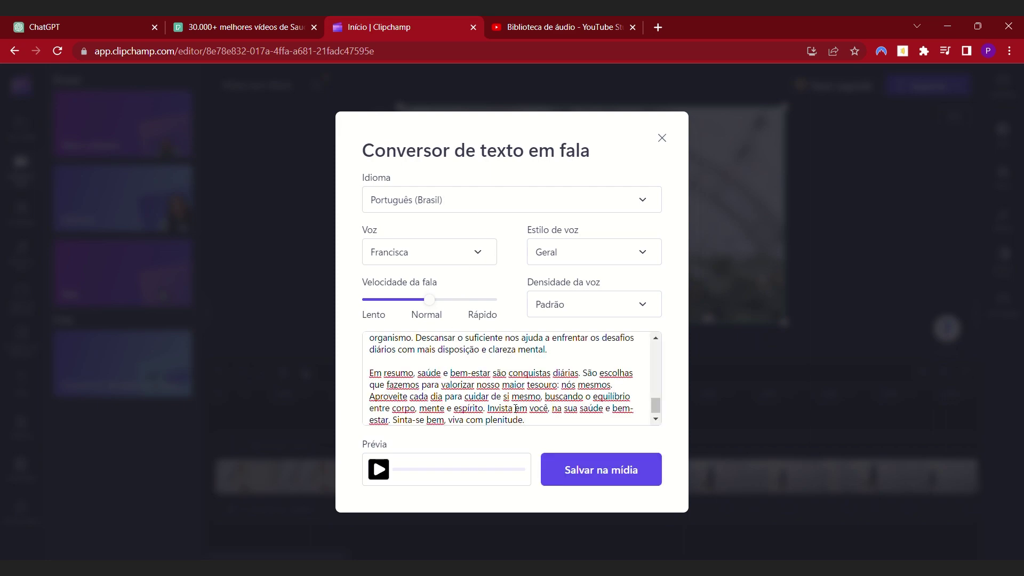
scroll(515, 409, up, 10)
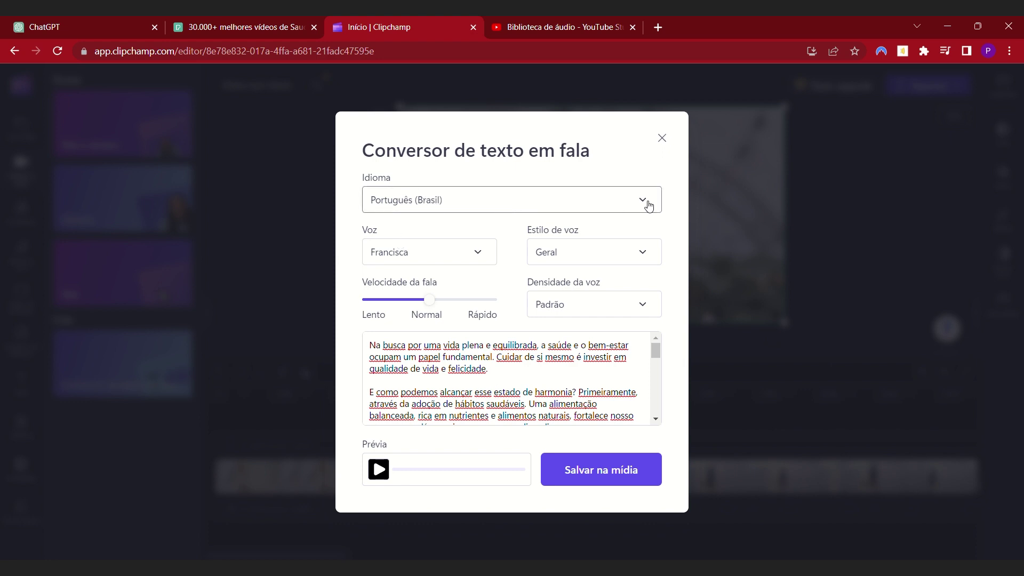
Set the narration voice to Brenda and play a short preview of the speech
click(481, 257)
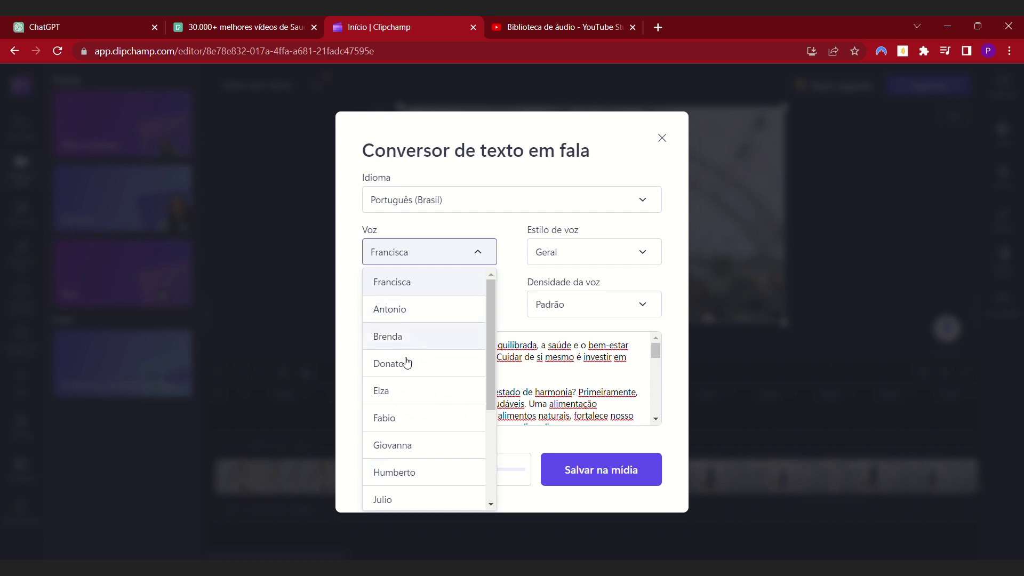
click(424, 336)
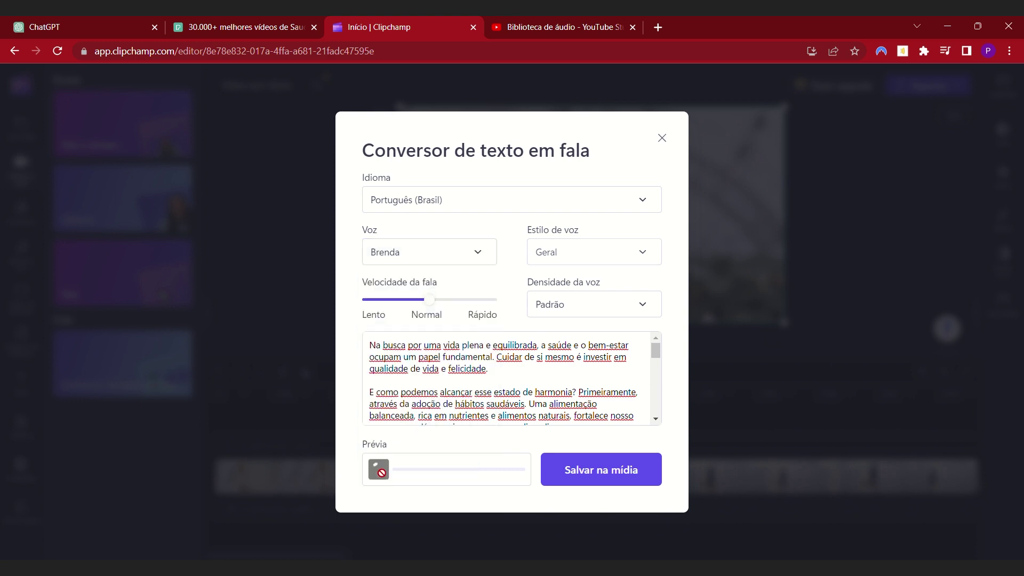
click(380, 470)
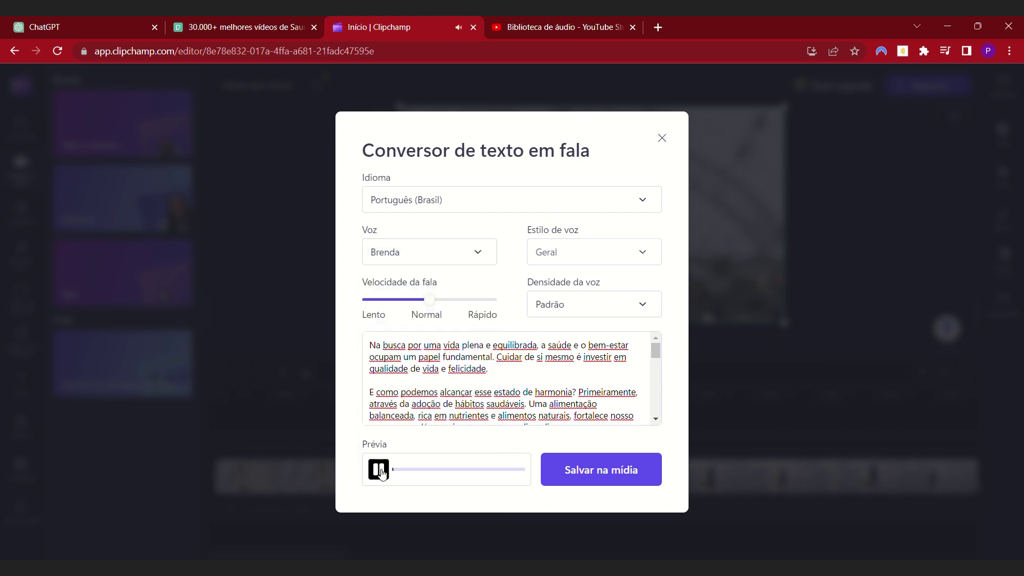
click(380, 470)
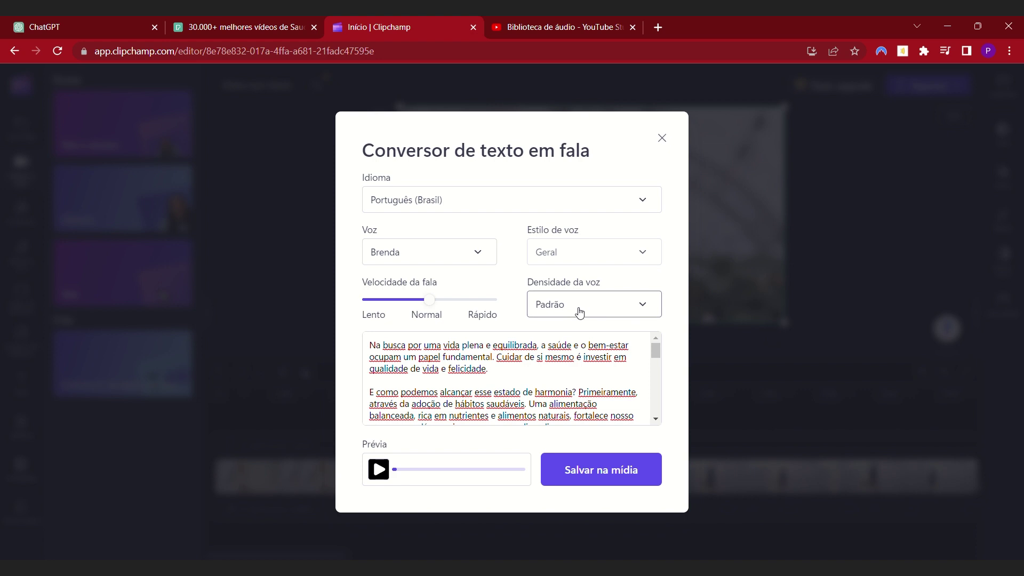
Play a preview of the speech, save the narration to the project media and add it to the timeline
mouse_move(433, 306)
mouse_down()
mouse_move(506, 311)
mouse_move(440, 311)
mouse_up()
click(379, 469)
click(383, 472)
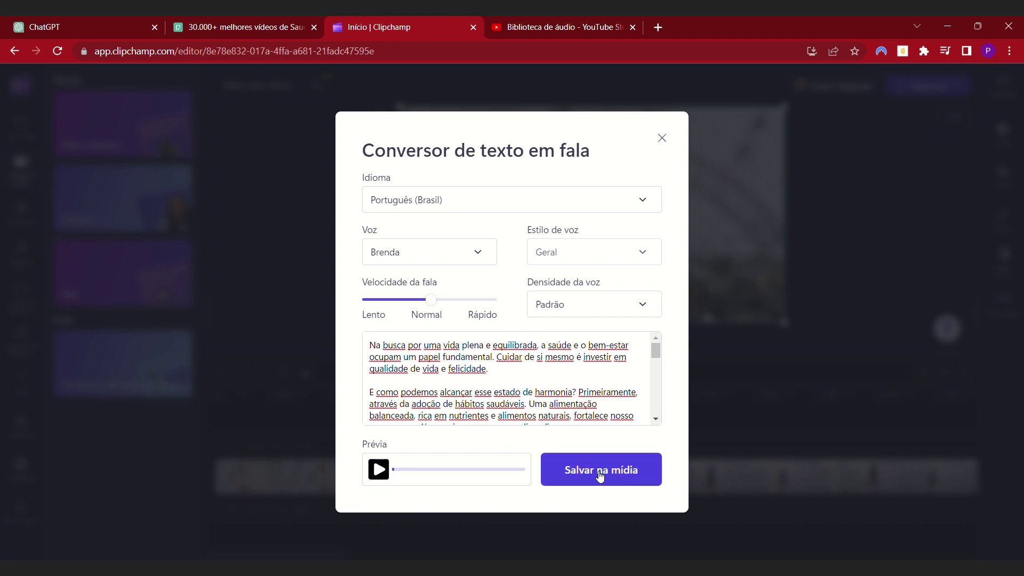
click(625, 479)
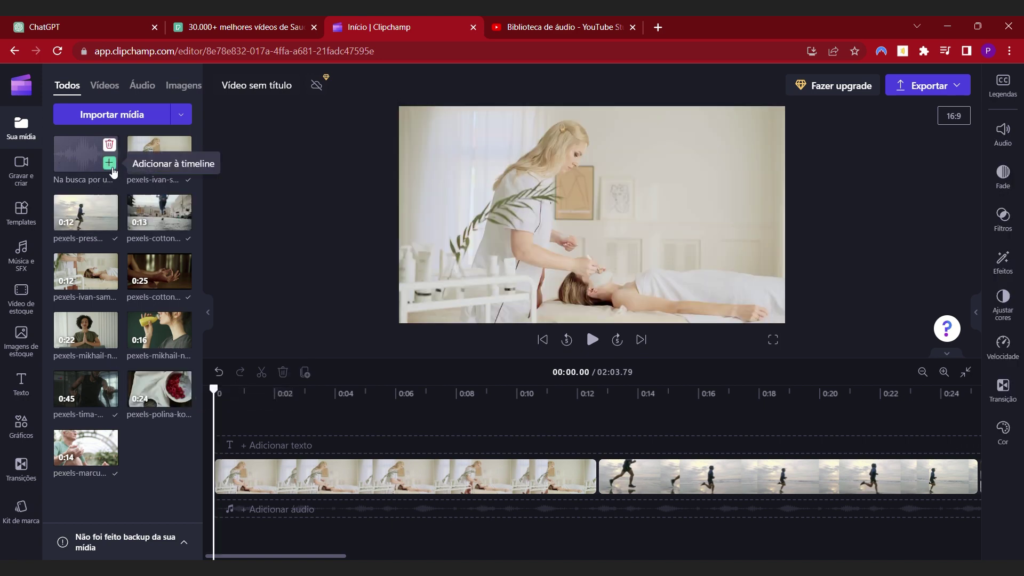
click(109, 163)
mouse_move(287, 556)
mouse_down()
mouse_move(433, 556)
mouse_move(290, 556)
mouse_up()
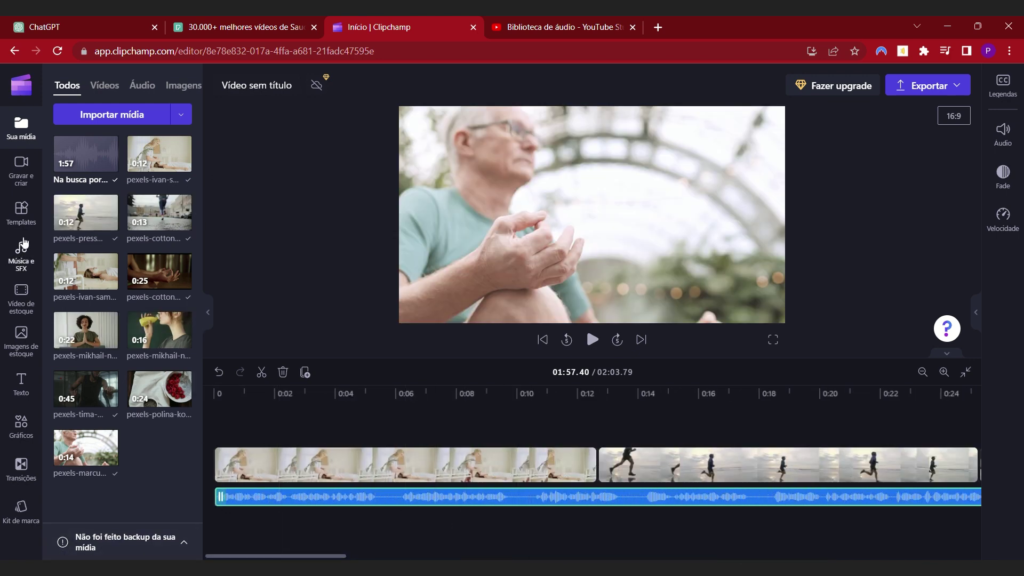
Open Clipchamp's music library, switch to the YouTube Studio audio library and filter its music by the moods Inspirador and Calmo
mouse_move(83, 276)
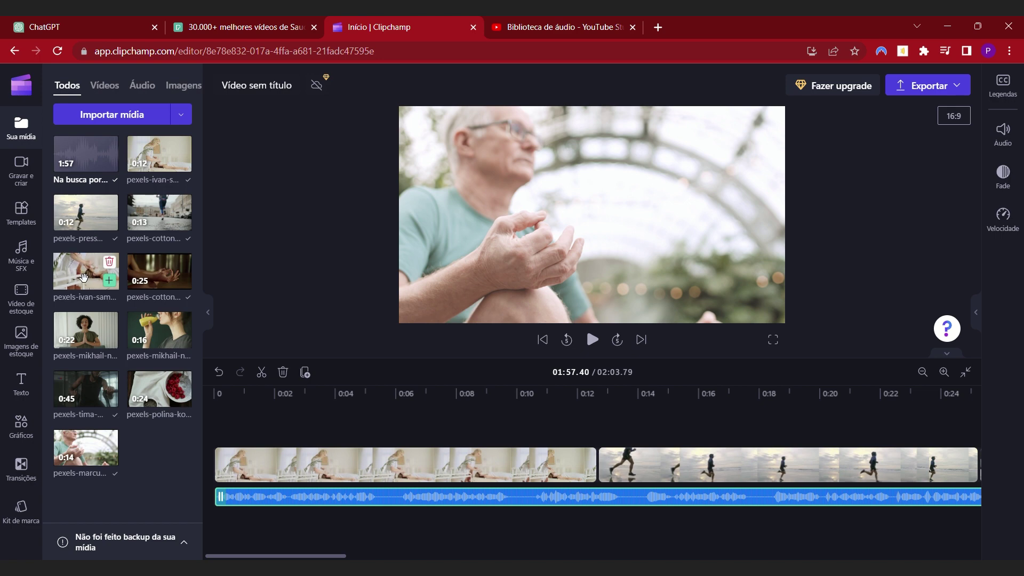
click(21, 258)
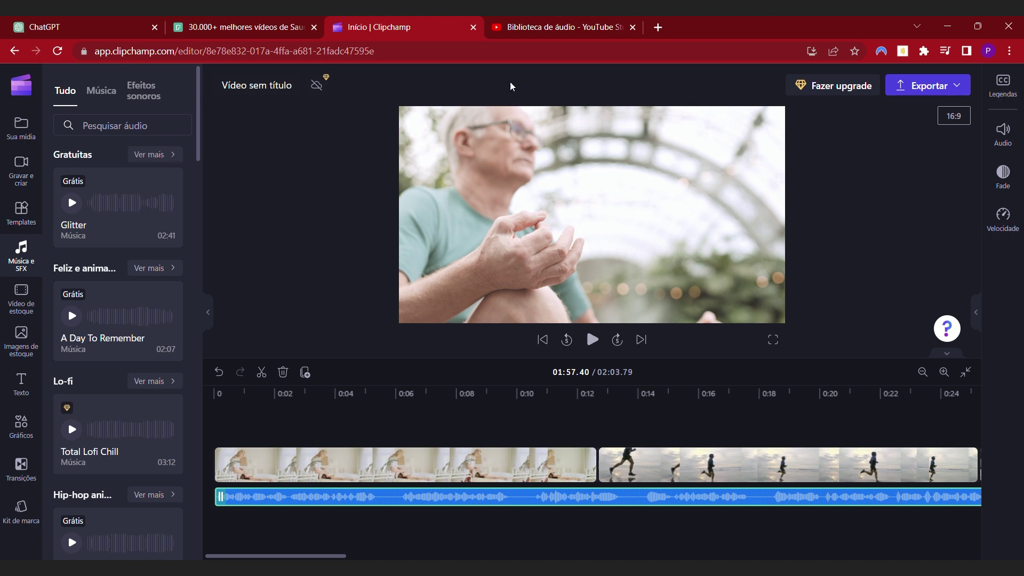
click(577, 32)
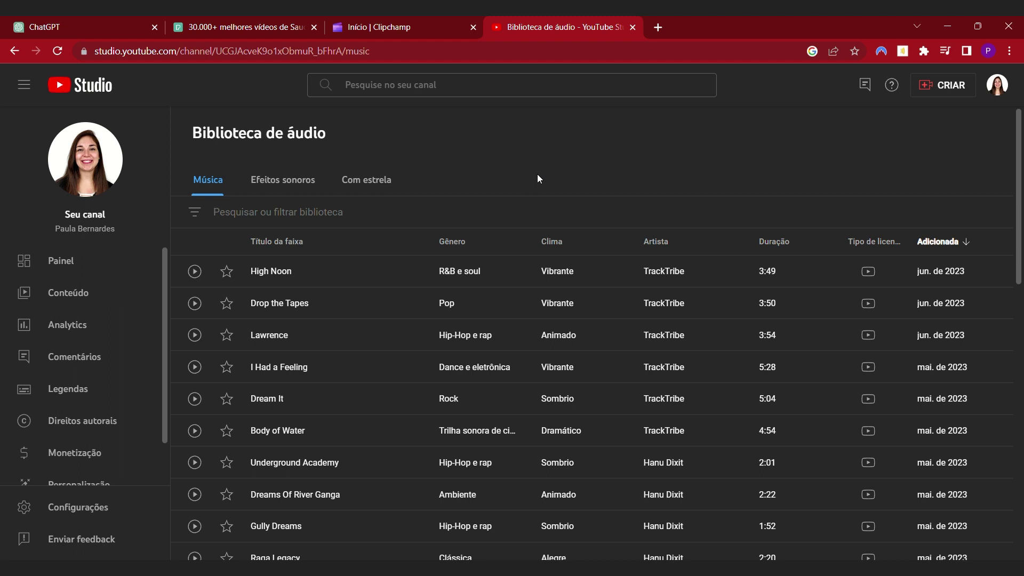
click(193, 213)
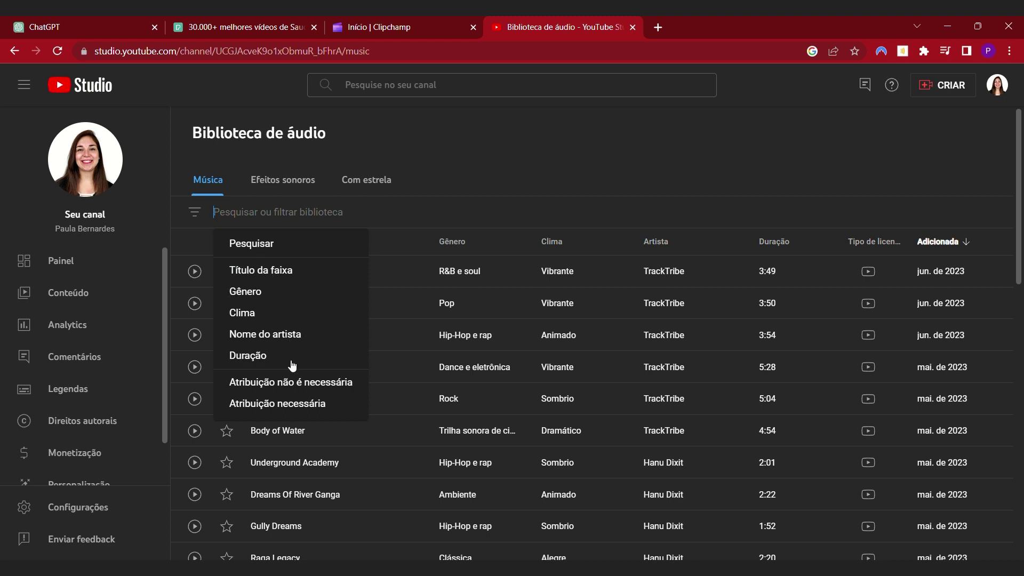
click(250, 313)
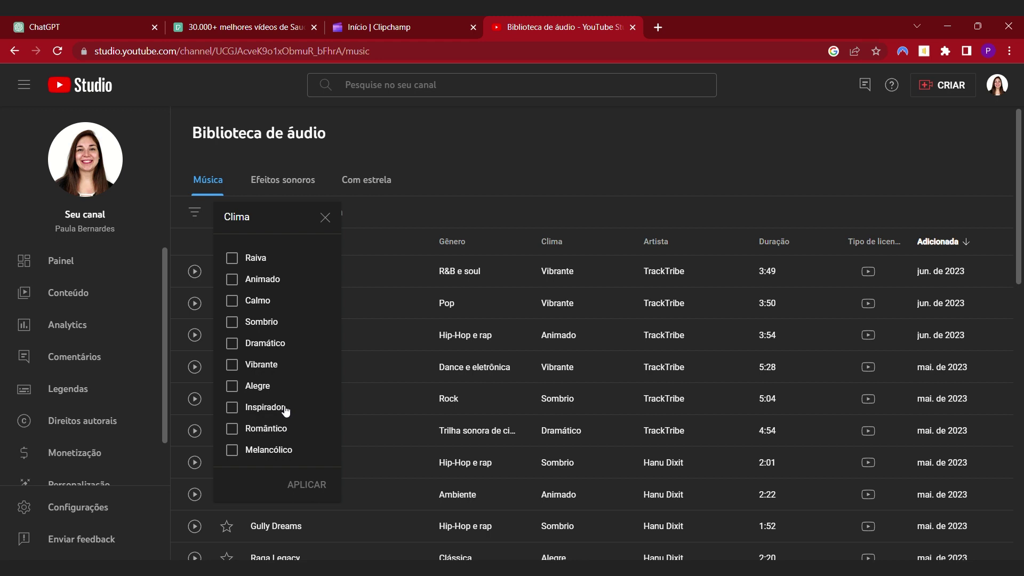
click(237, 411)
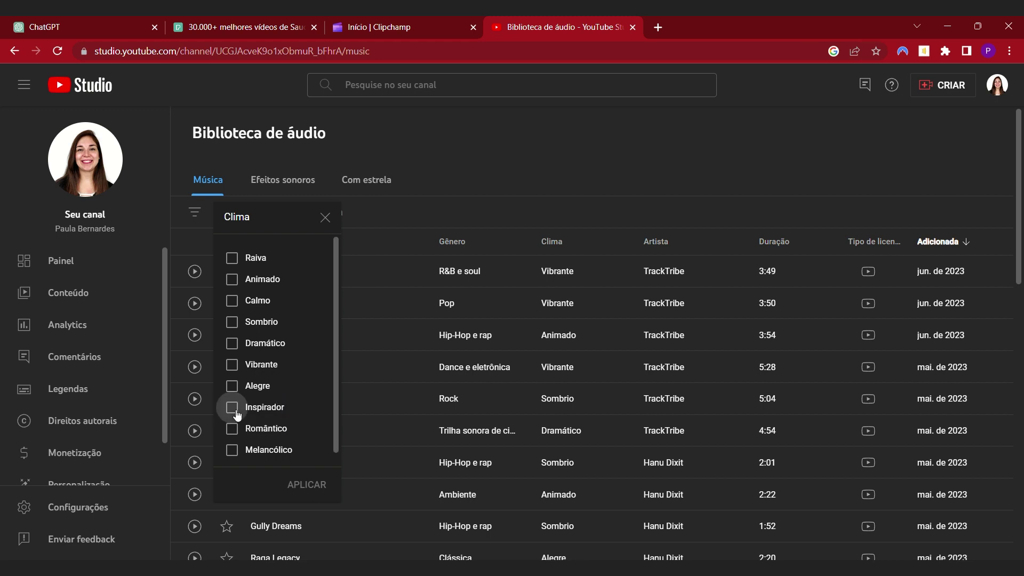
click(306, 484)
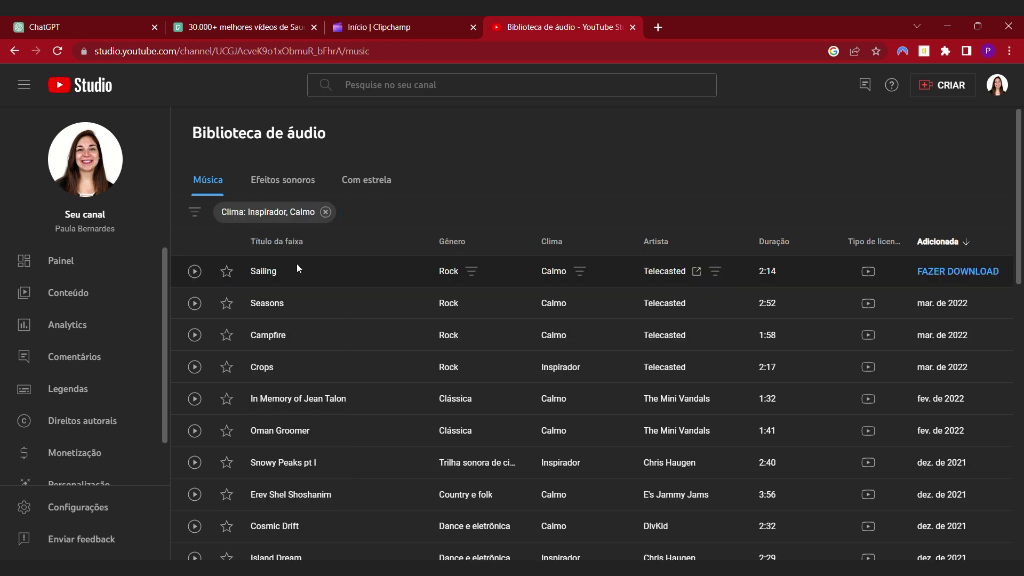
Listen to samples from the filtered music list, including Sailing, Seasons and Beyond
click(195, 272)
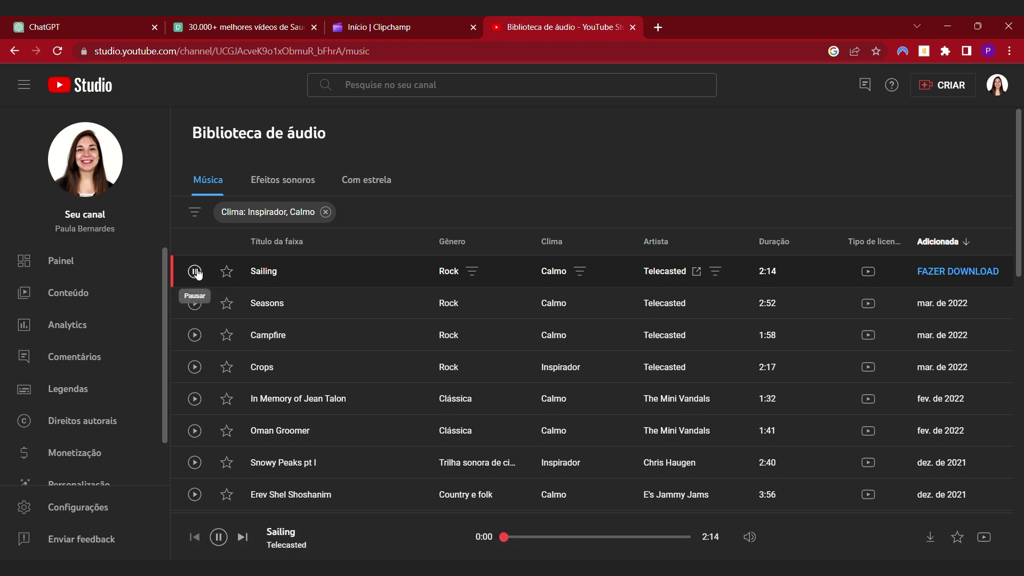
click(194, 303)
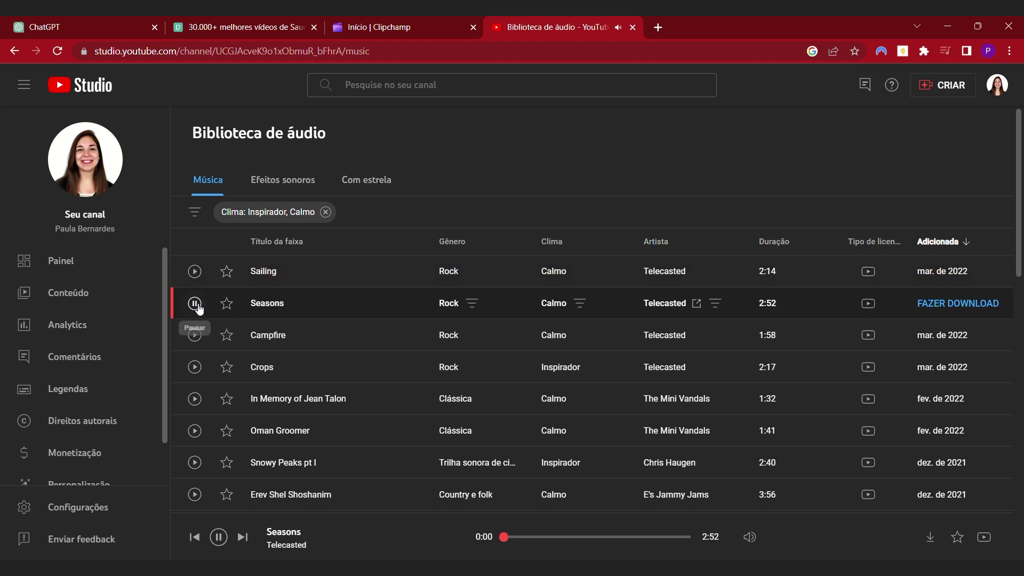
click(194, 304)
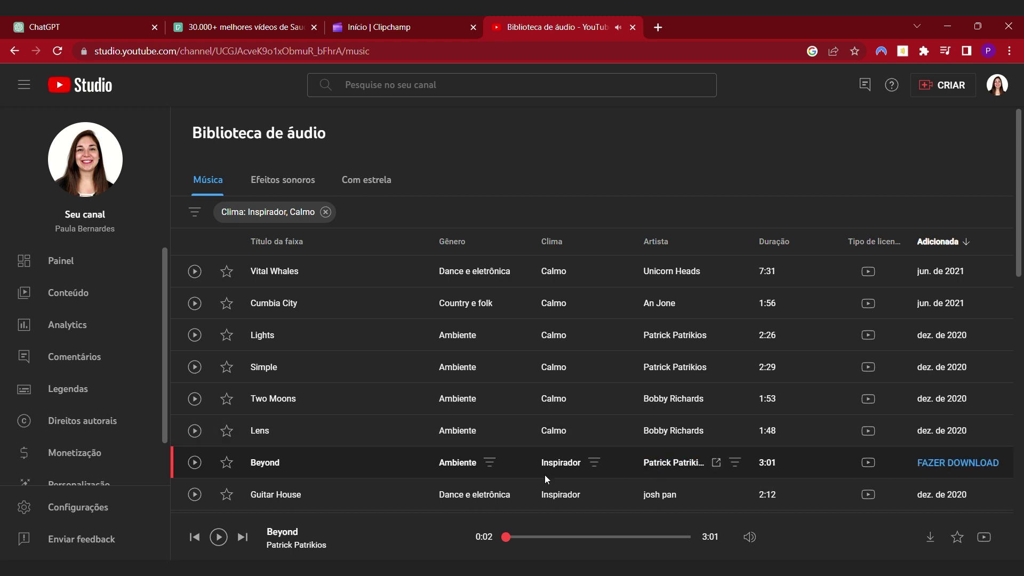
Download the track Beyond and bring the MP3 into the Clipchamp timeline as background music
click(957, 464)
click(408, 34)
drag(75, 545, 122, 211)
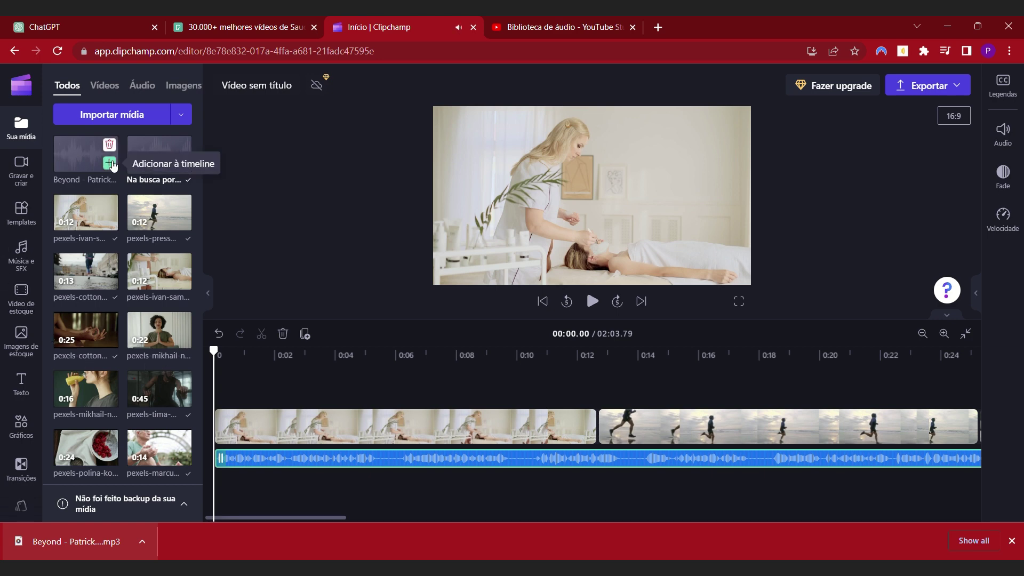
click(111, 163)
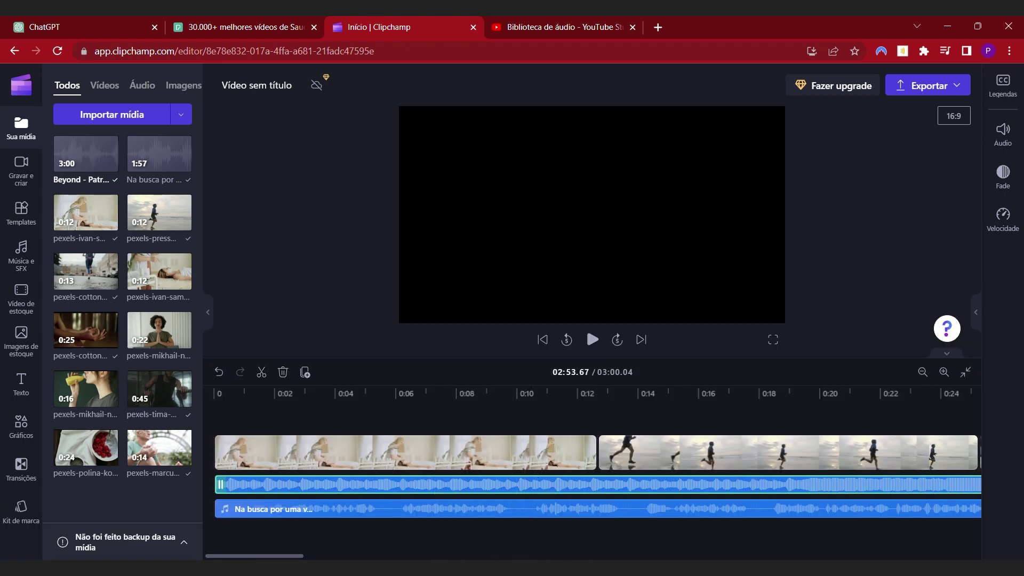
Split the Beyond music track where the narration ends, at 01:57.40, and delete the excess part
drag(290, 556, 711, 555)
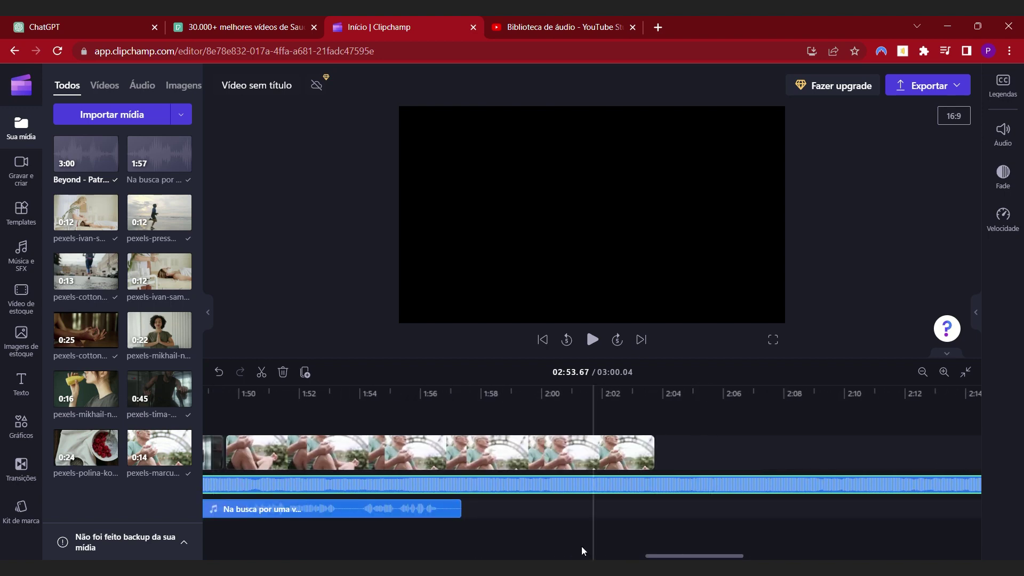
click(389, 506)
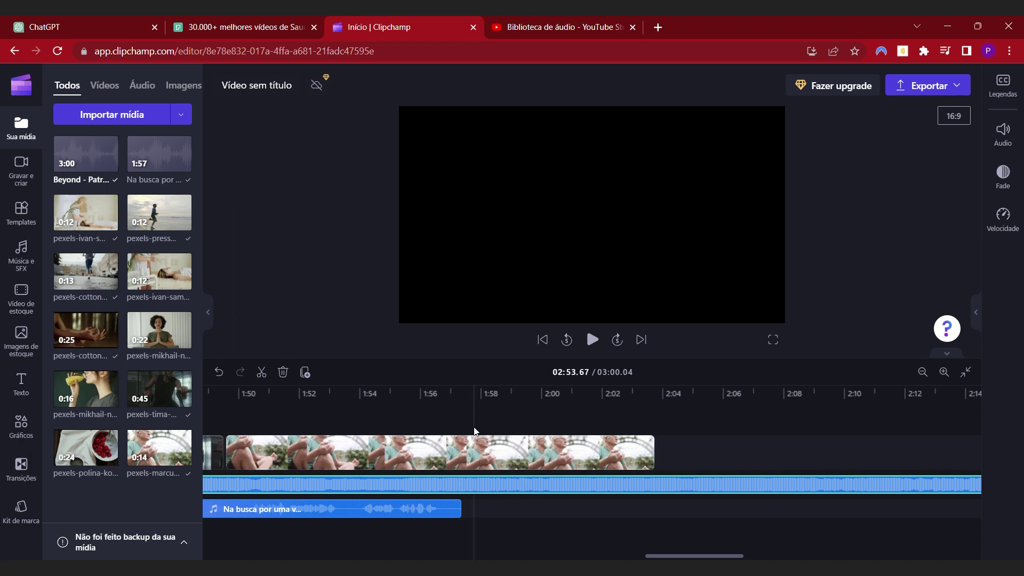
click(469, 405)
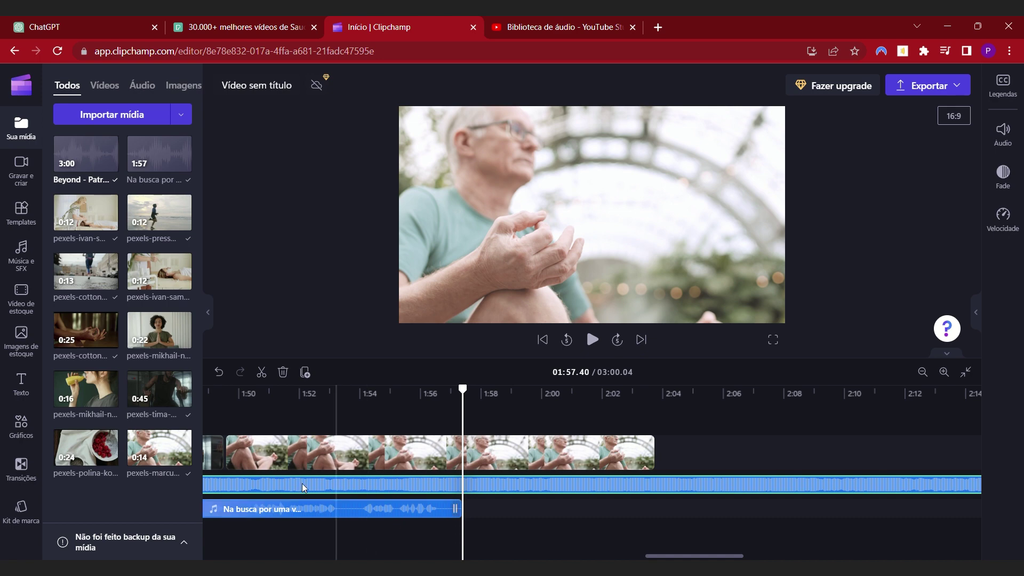
click(261, 372)
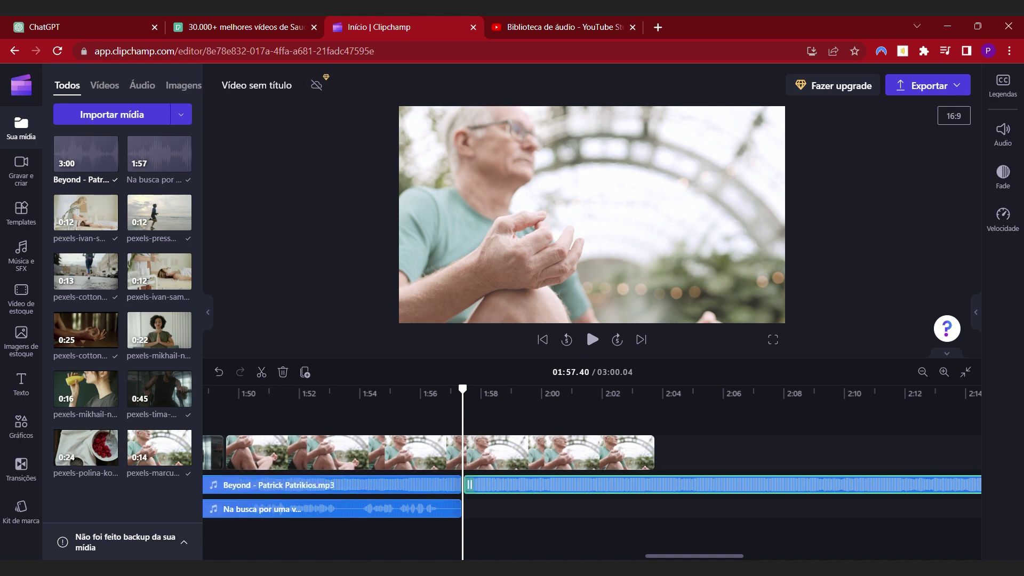
key(Delete)
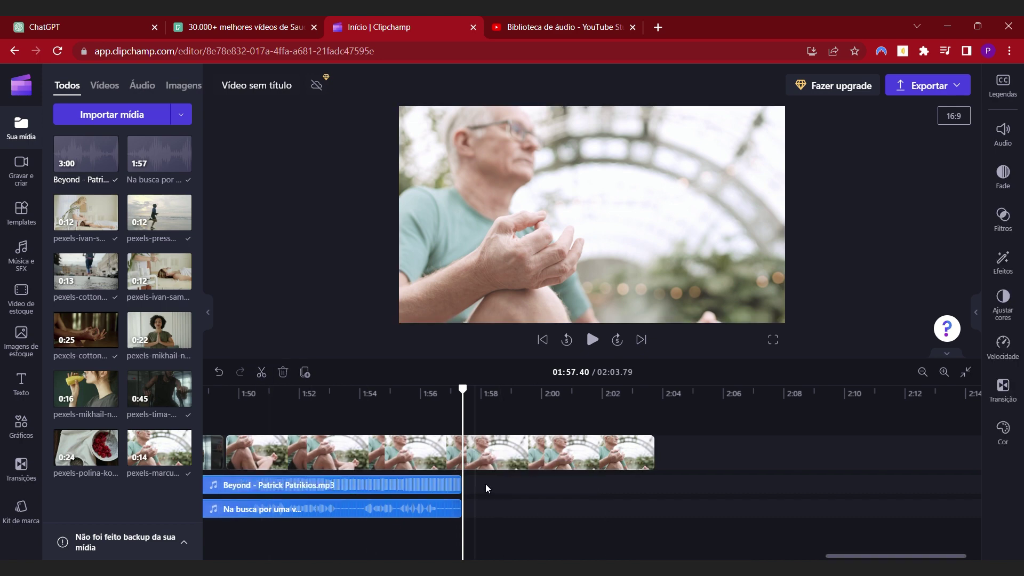
Split the final elderly man clip at 01:57.37 and delete the part extending past the narration
click(486, 450)
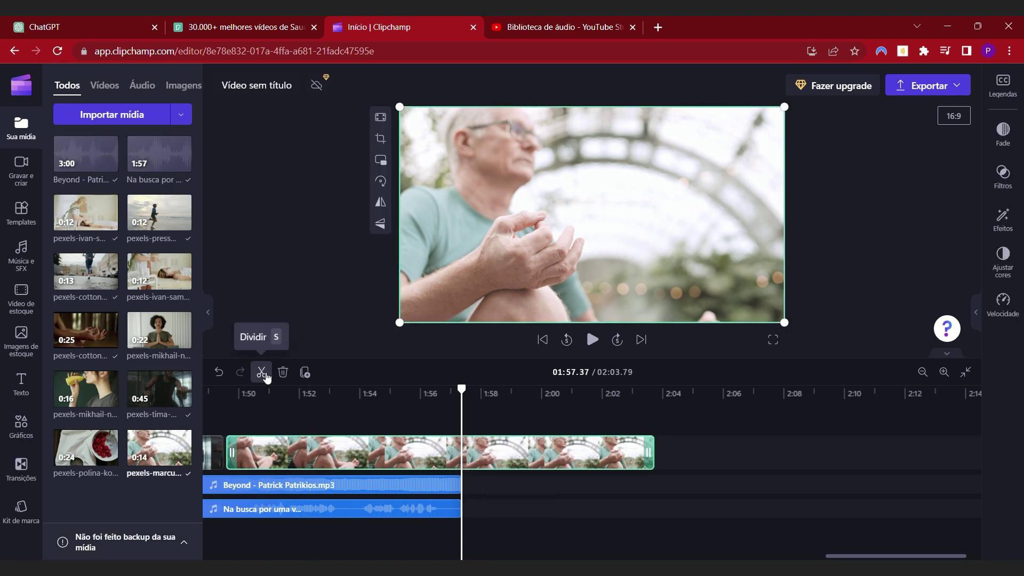
click(261, 372)
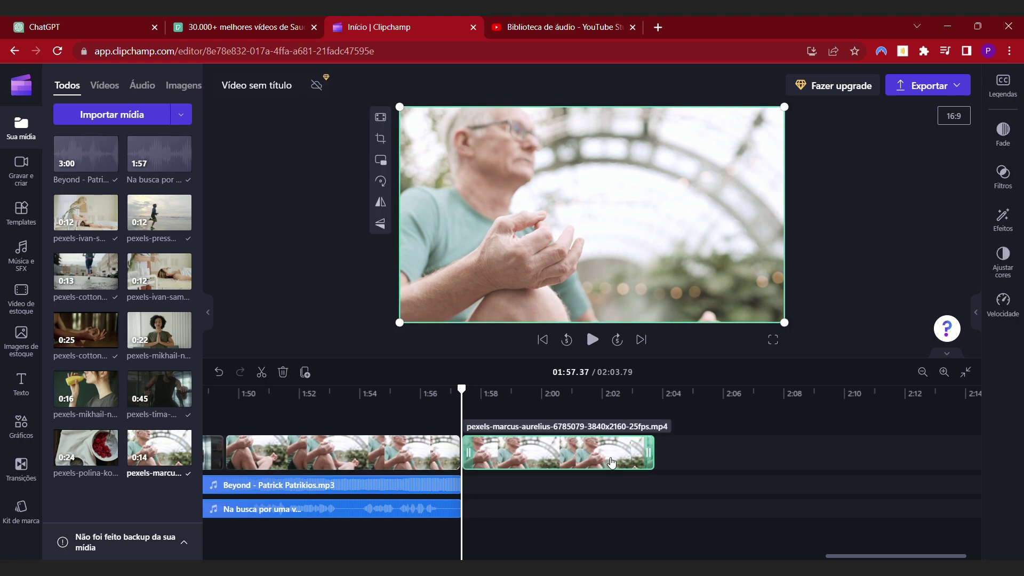
key(Delete)
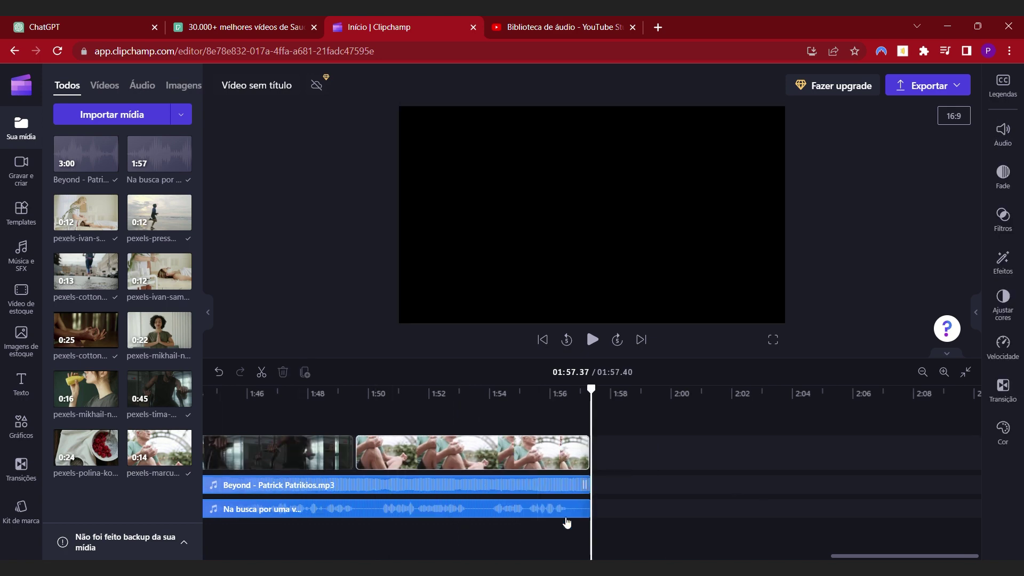
Play the opening seconds of the video from the start to check how the music and narration sound together
key(space)
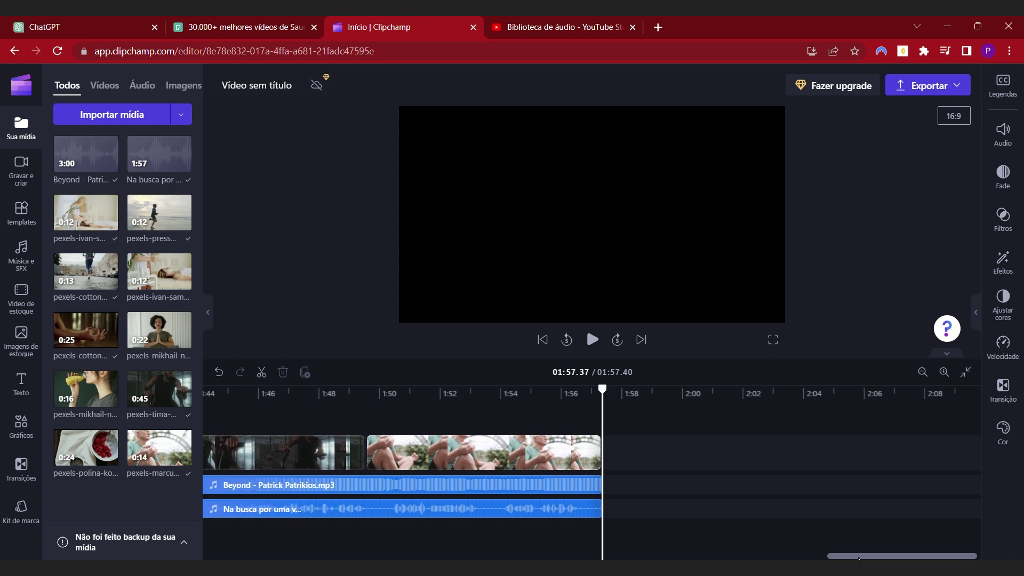
mouse_move(103, 386)
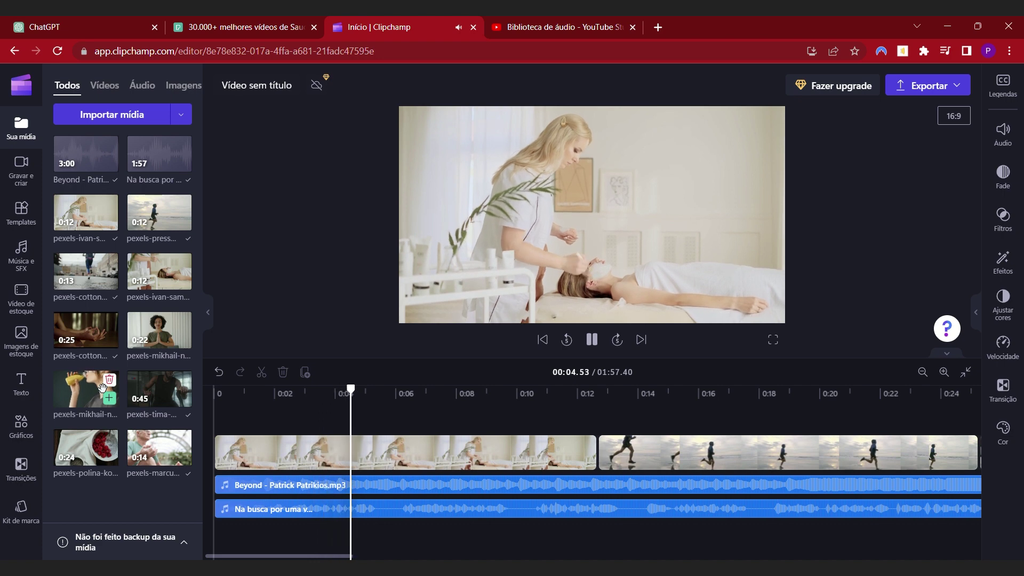
key(Home)
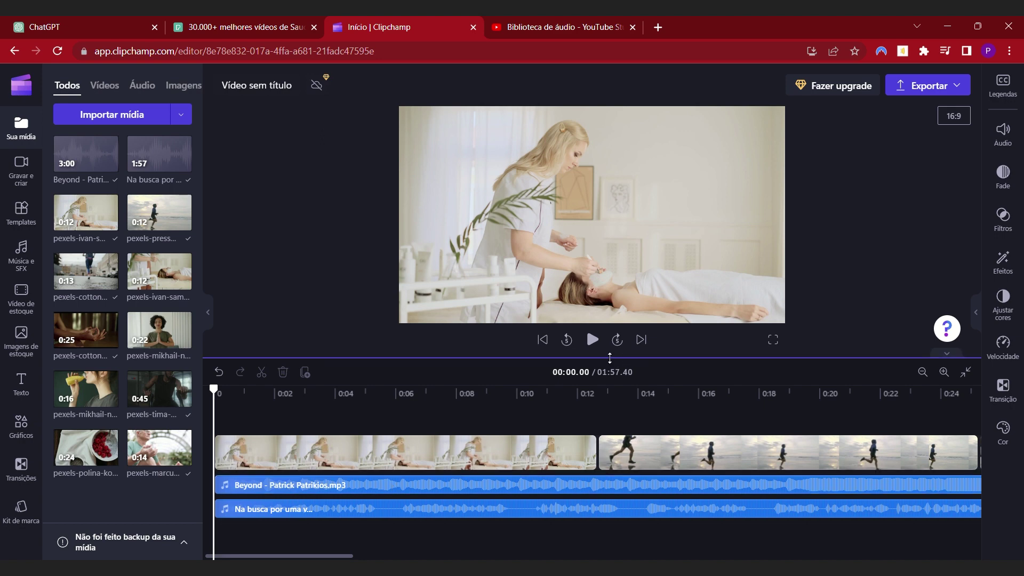
click(600, 343)
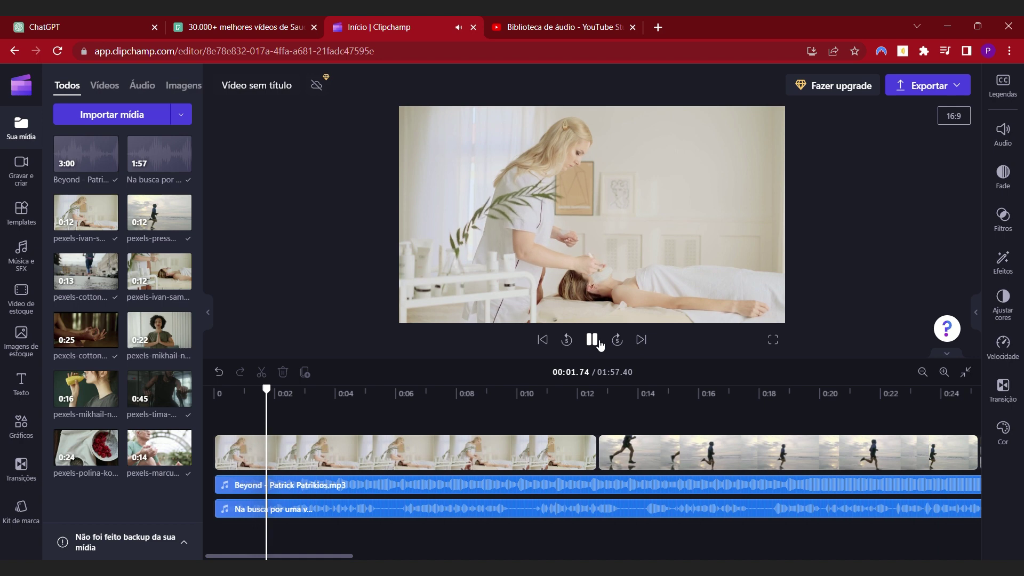
click(600, 344)
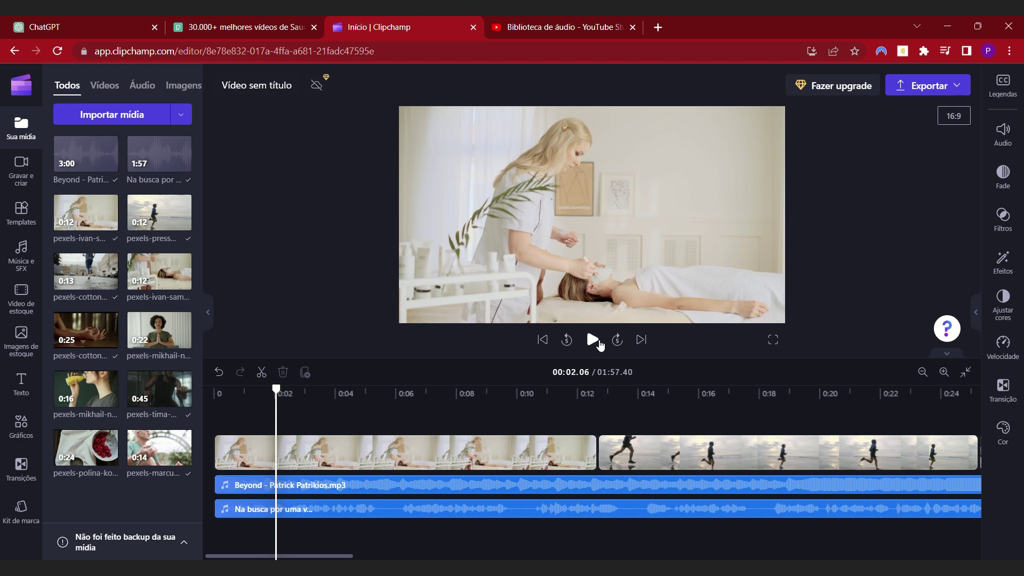
Lower the volume of the Beyond background music below 100%
click(485, 486)
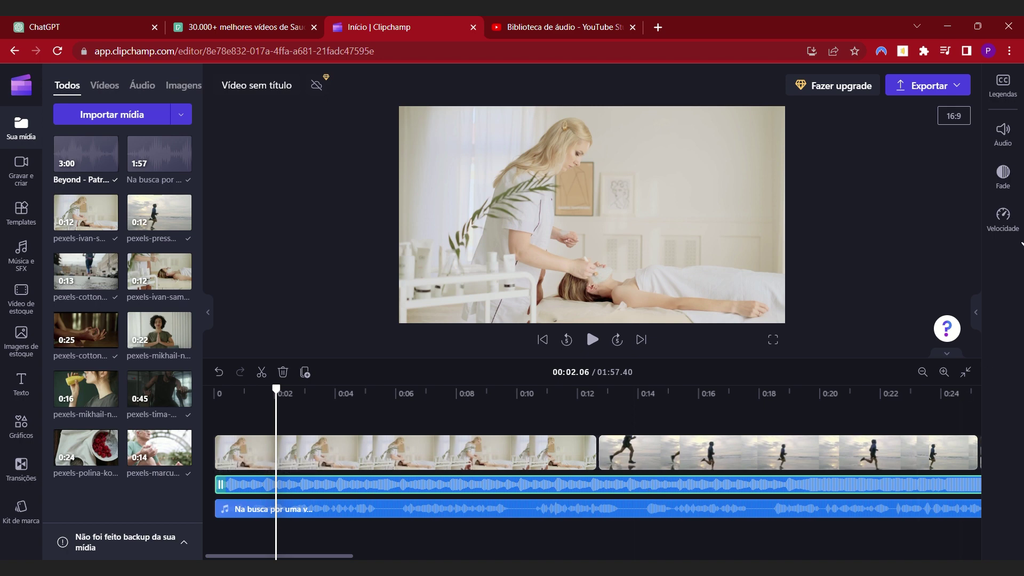
click(1011, 136)
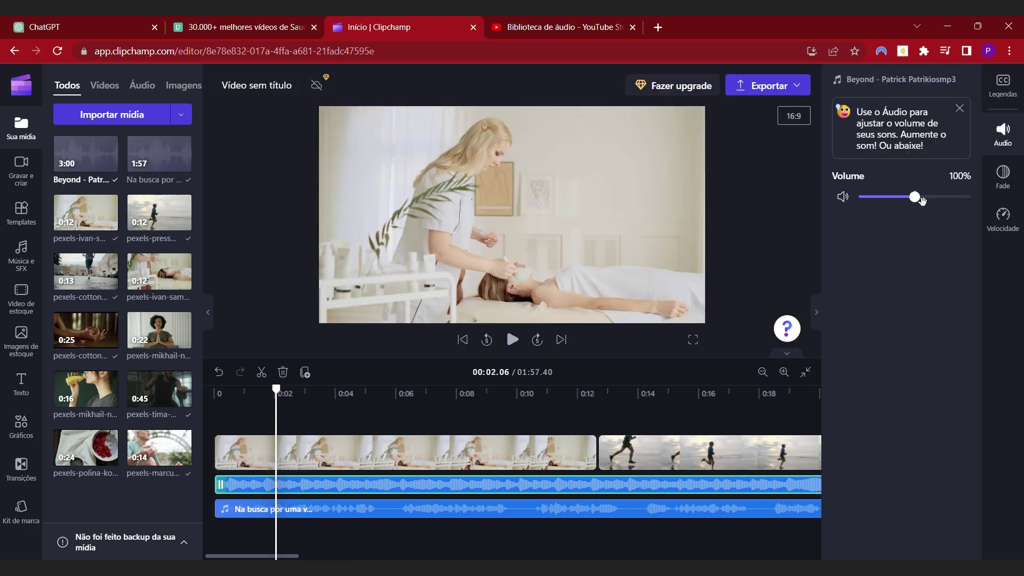
drag(922, 200, 894, 207)
Set the narration track's volume to 124% and play a short part of the mix
click(319, 509)
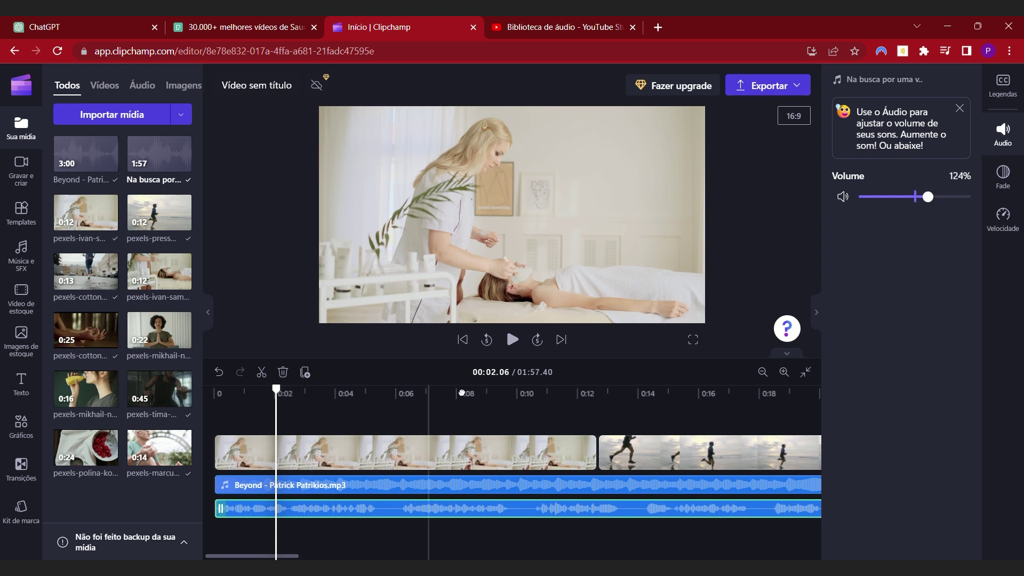
click(515, 342)
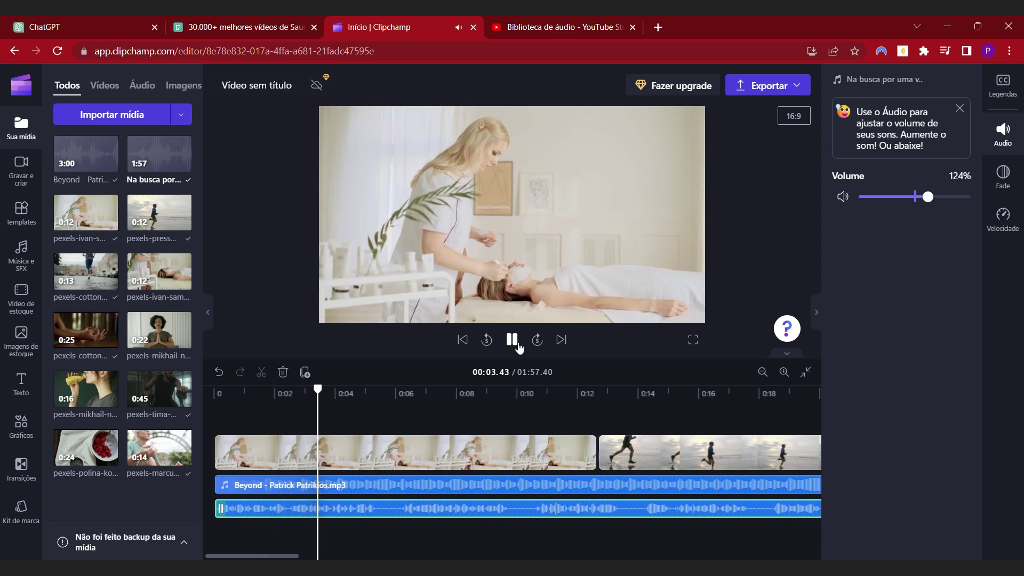
click(518, 347)
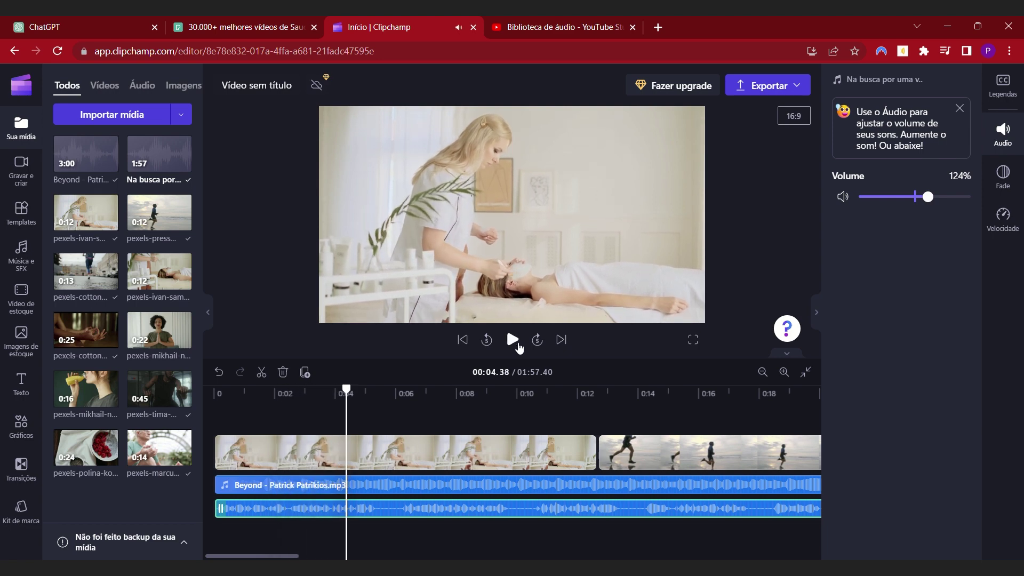
Set the Beyond music track's volume to 35% and play the video to check the balance
click(445, 485)
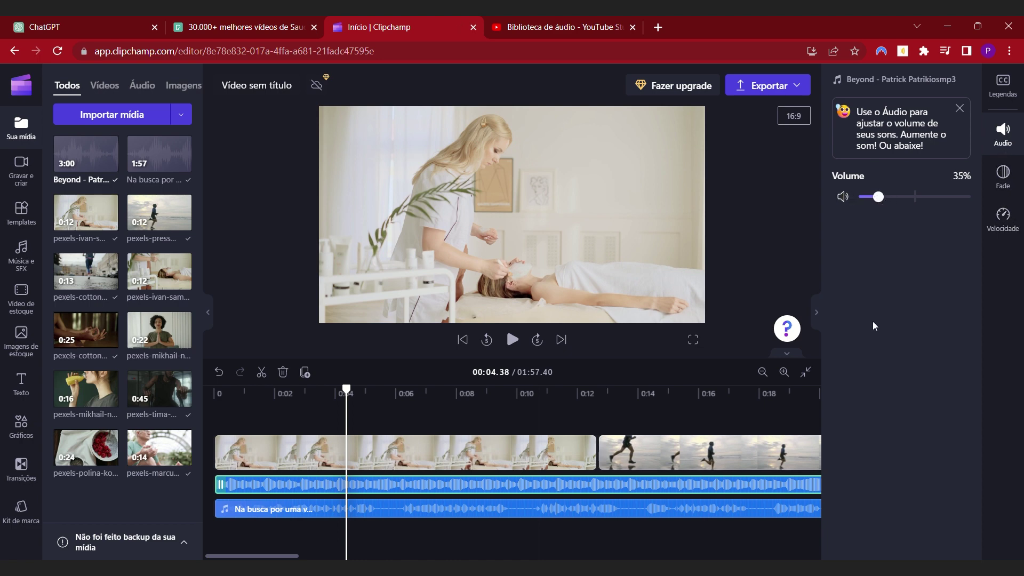
click(513, 340)
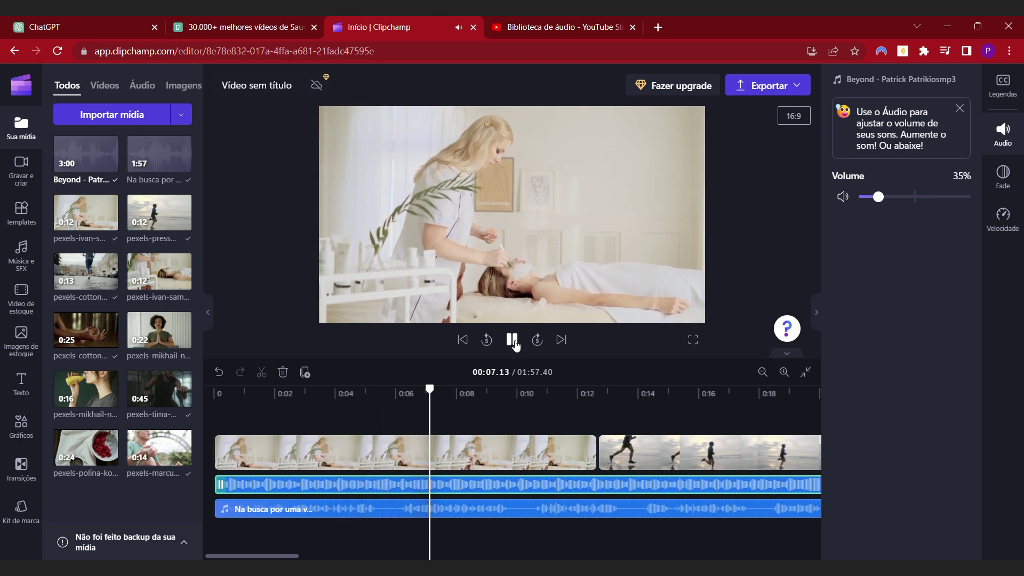
Add a Push Through title to the timeline at about 2.4 seconds, over the facial treatment clip, and view it in the preview
click(305, 395)
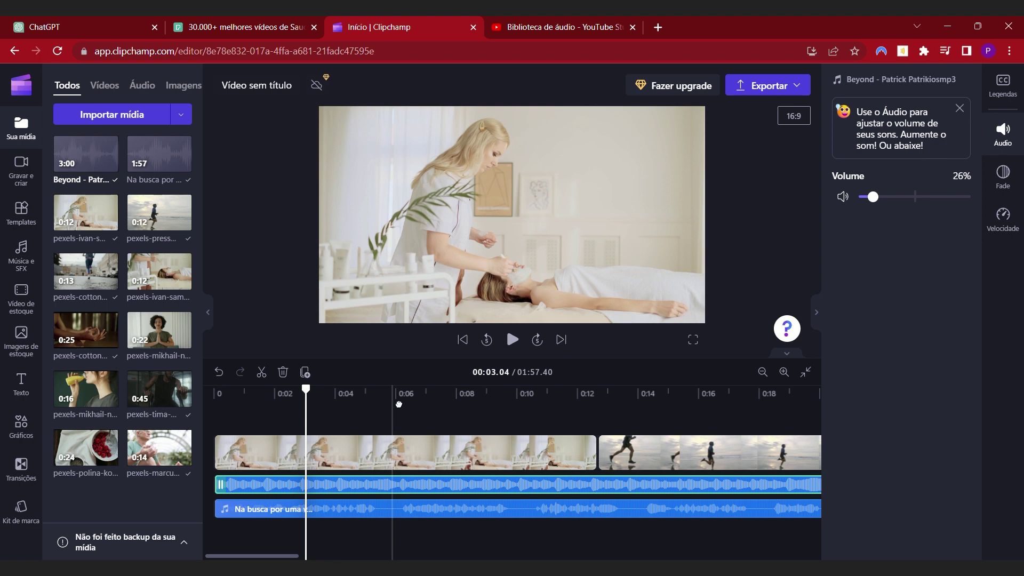
click(21, 382)
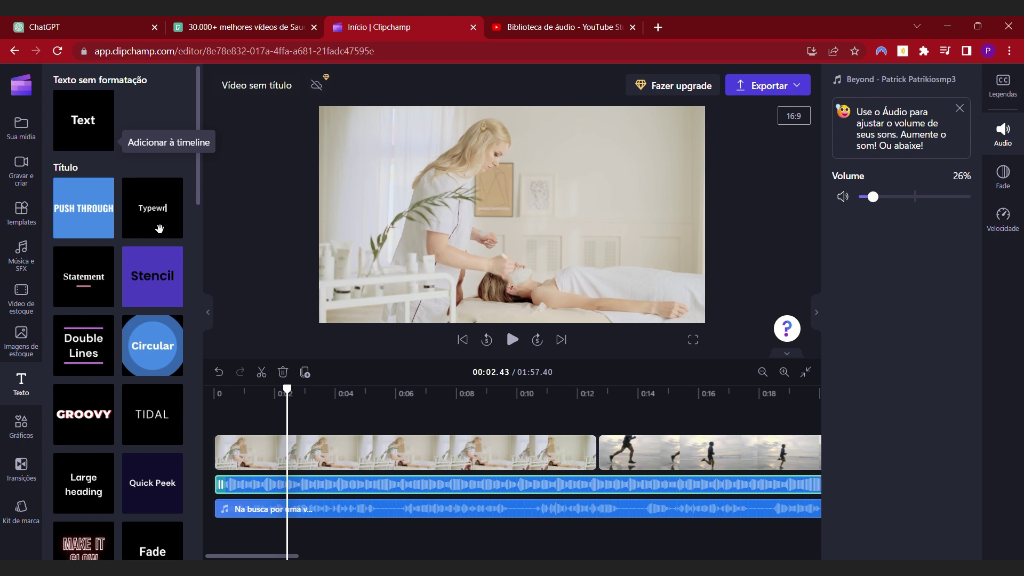
click(109, 233)
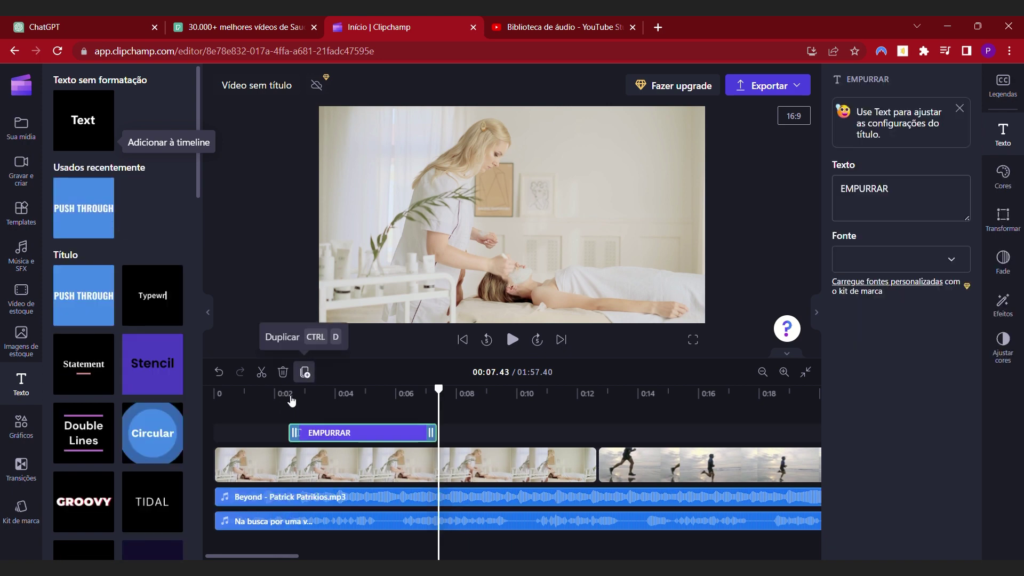
click(340, 401)
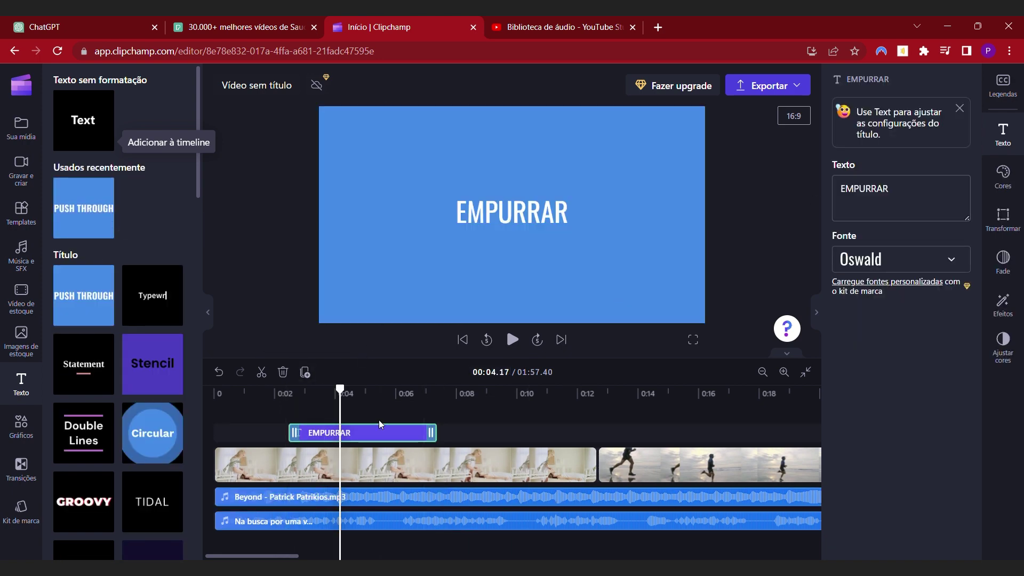
Replace the title's text with "Saude e bem estar" and check the list of available fonts
click(902, 195)
key(ctrl+a)
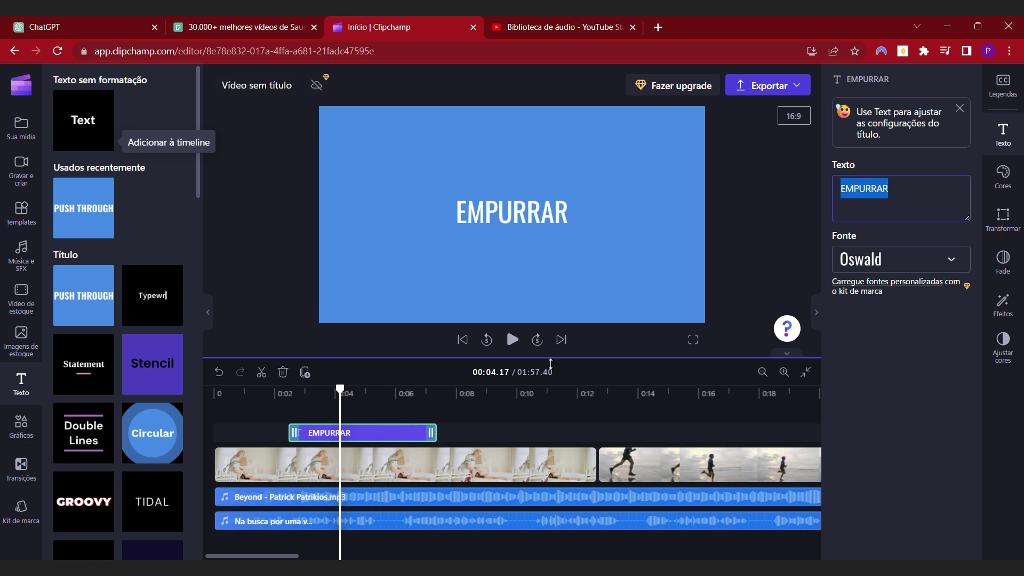
text(Saude e bem estar)
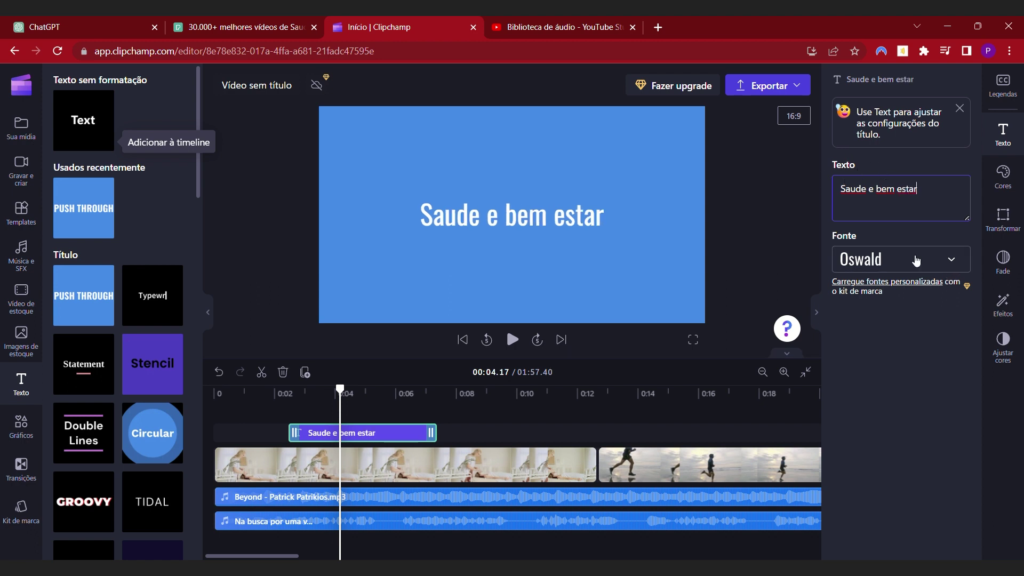
click(954, 263)
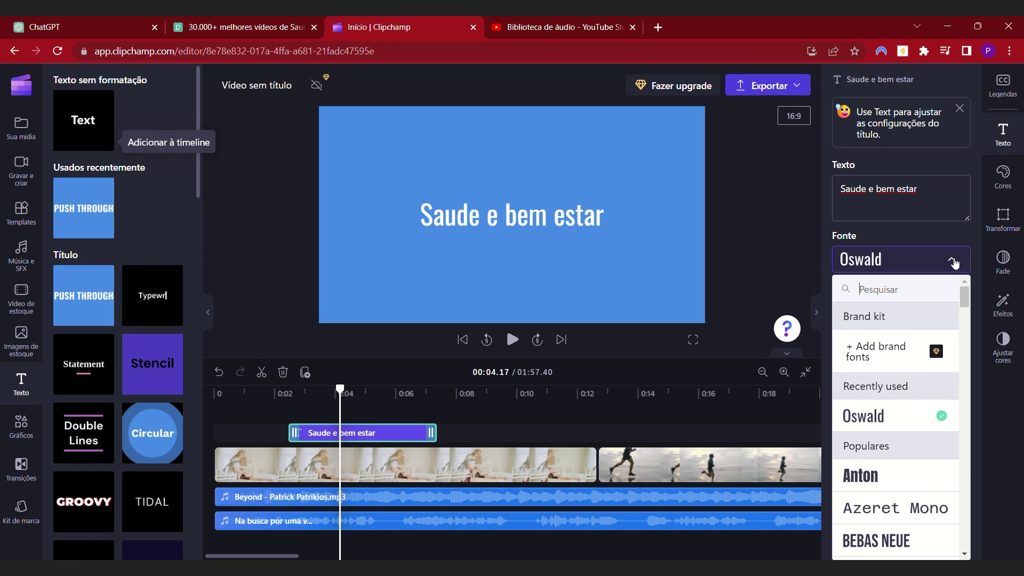
click(921, 237)
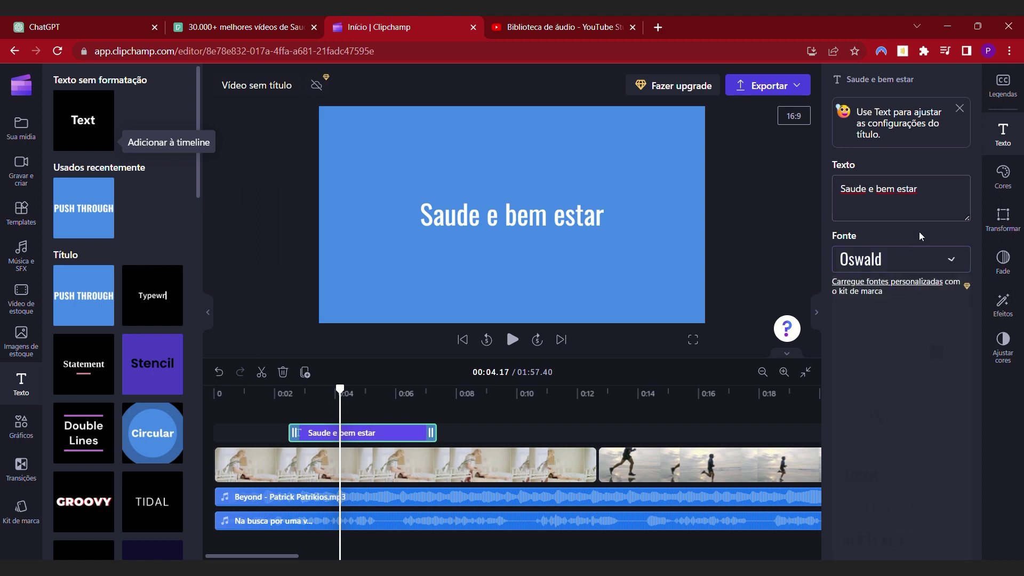
Play the title from its start and shorten its clip to end just before the 6-second mark
click(287, 397)
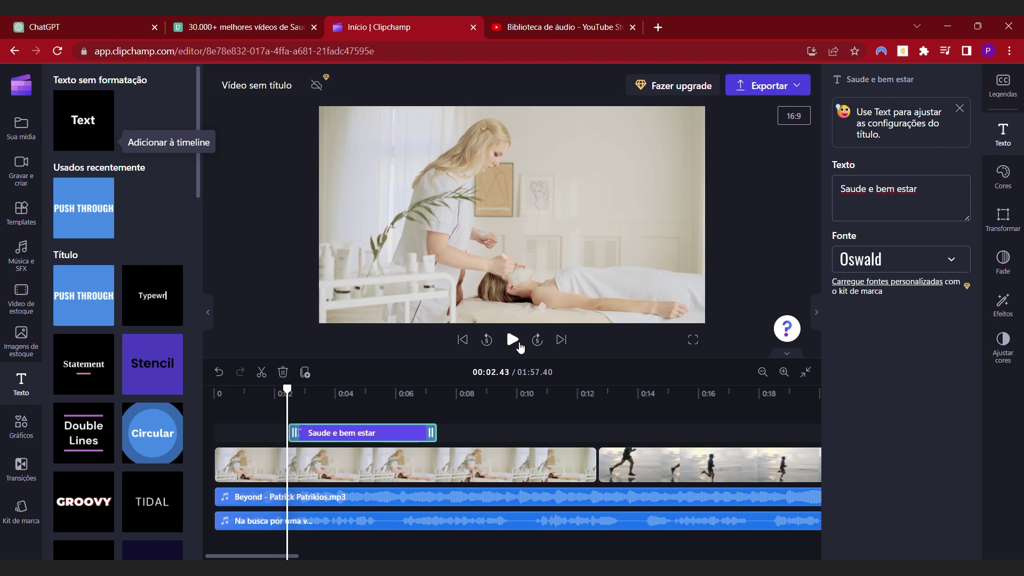
click(513, 340)
click(423, 395)
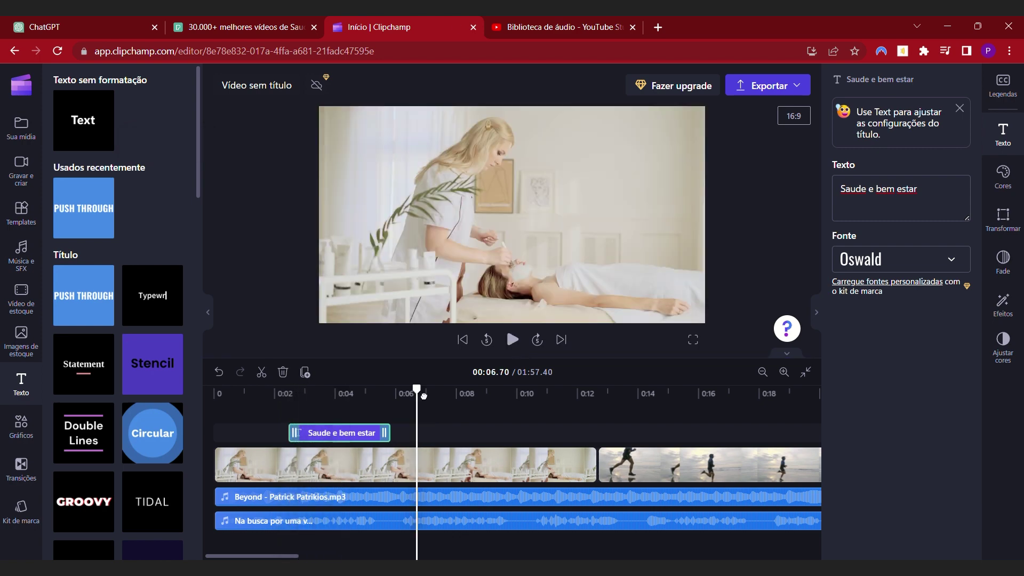
Add a Fade cruzado transition between the facial treatment clip and the beach running clip, and play it back
click(584, 394)
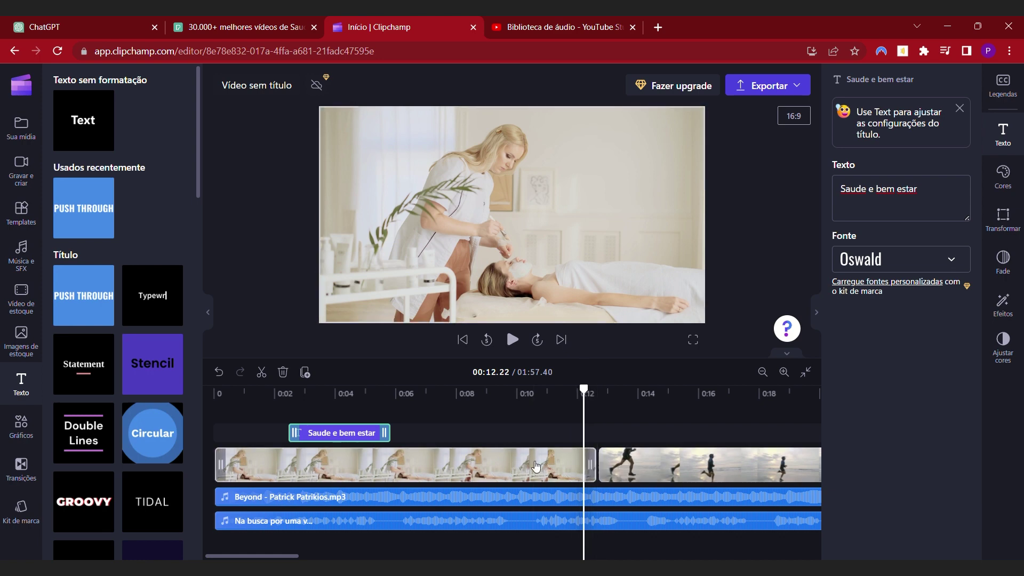
click(9, 472)
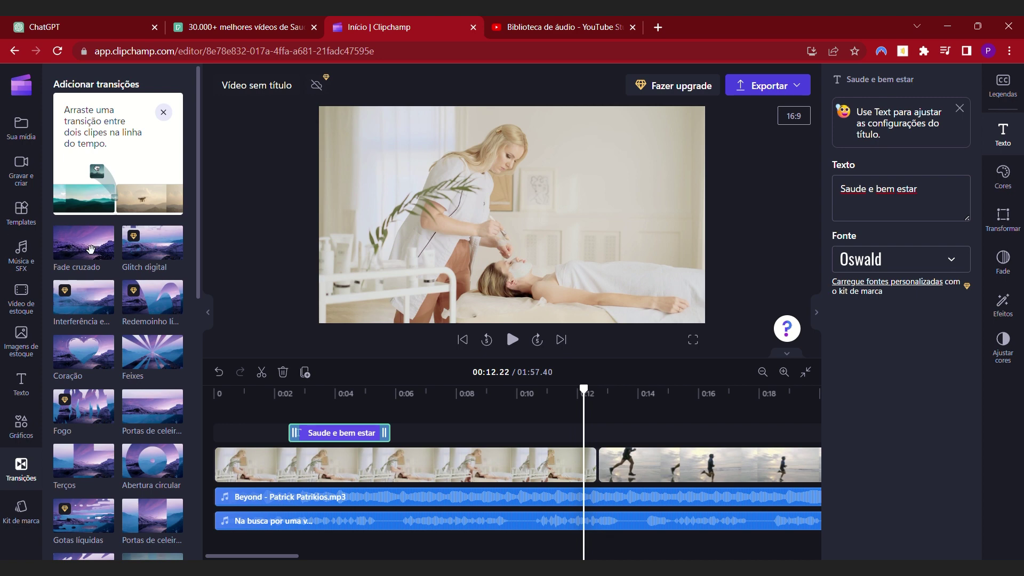
drag(103, 261, 584, 465)
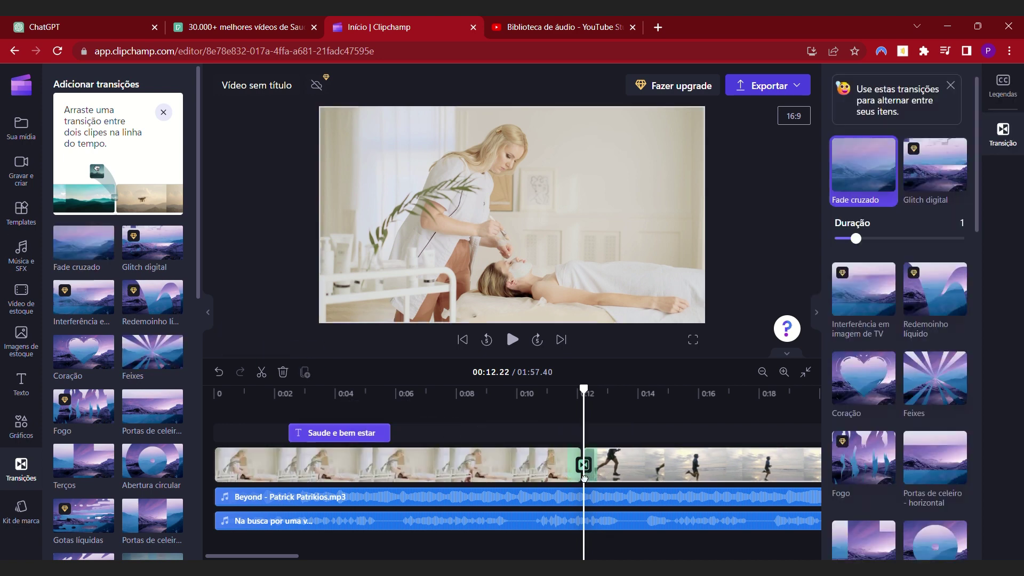
click(556, 404)
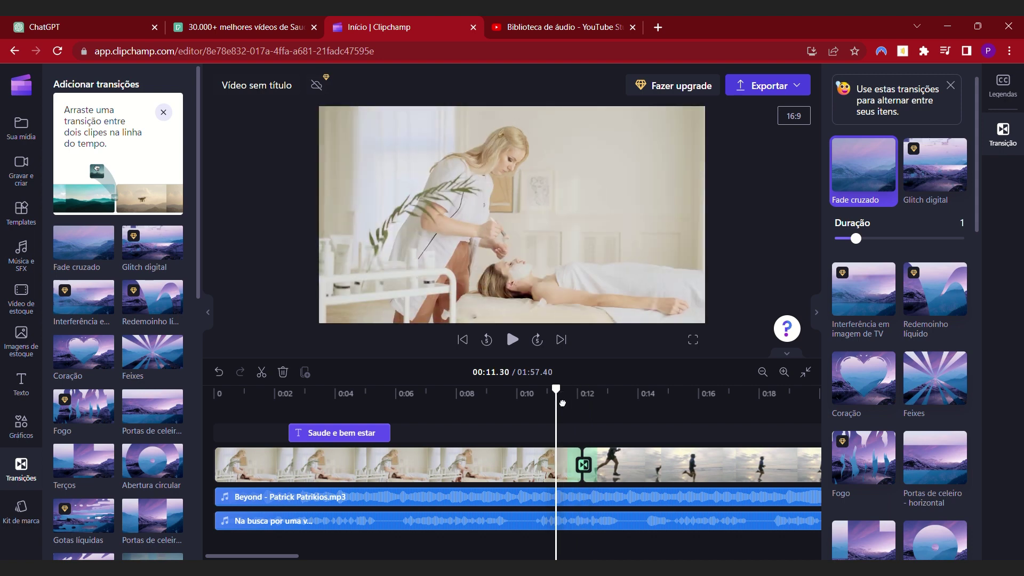
key(space)
Close the gap after the beach running clip, add a Portas de celeiro - horizontal transition into the street walking clip, and play it
click(351, 467)
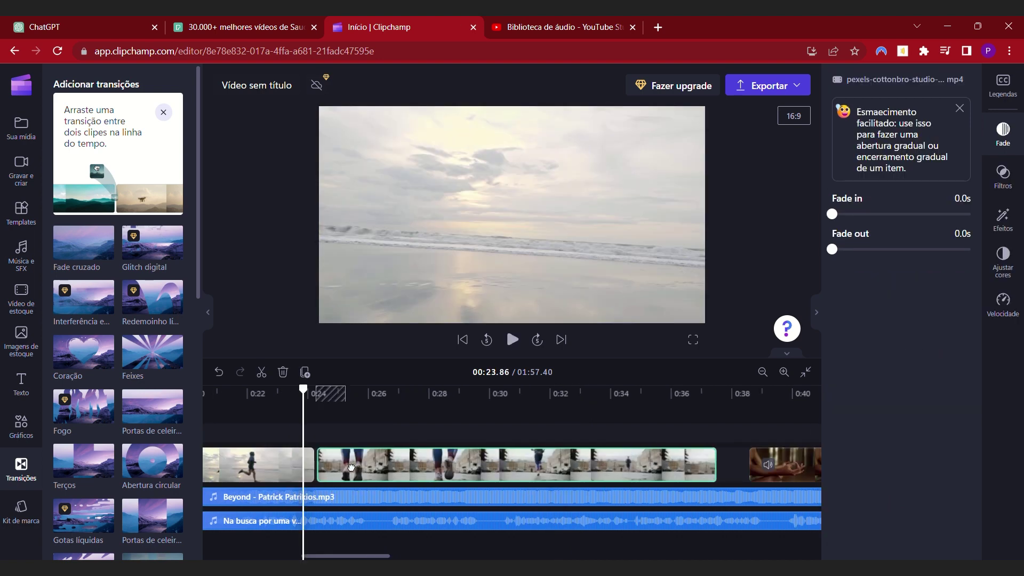
drag(809, 472, 777, 471)
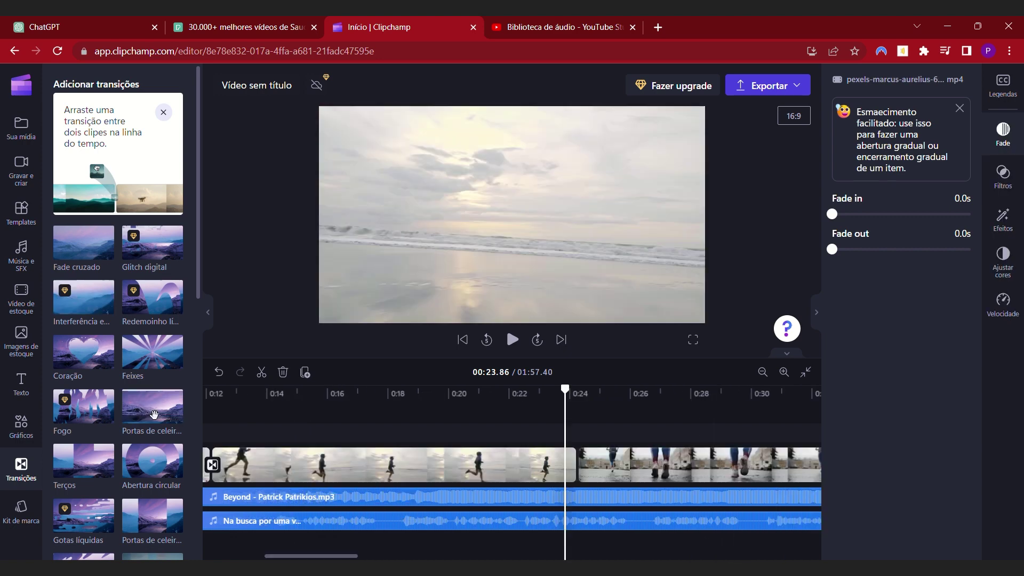
click(579, 465)
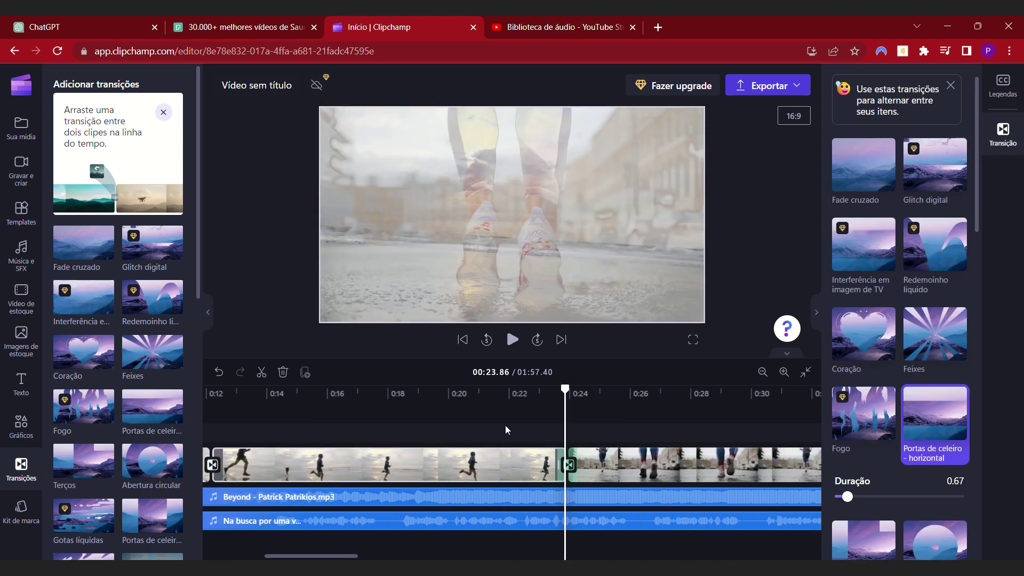
click(543, 404)
key(space)
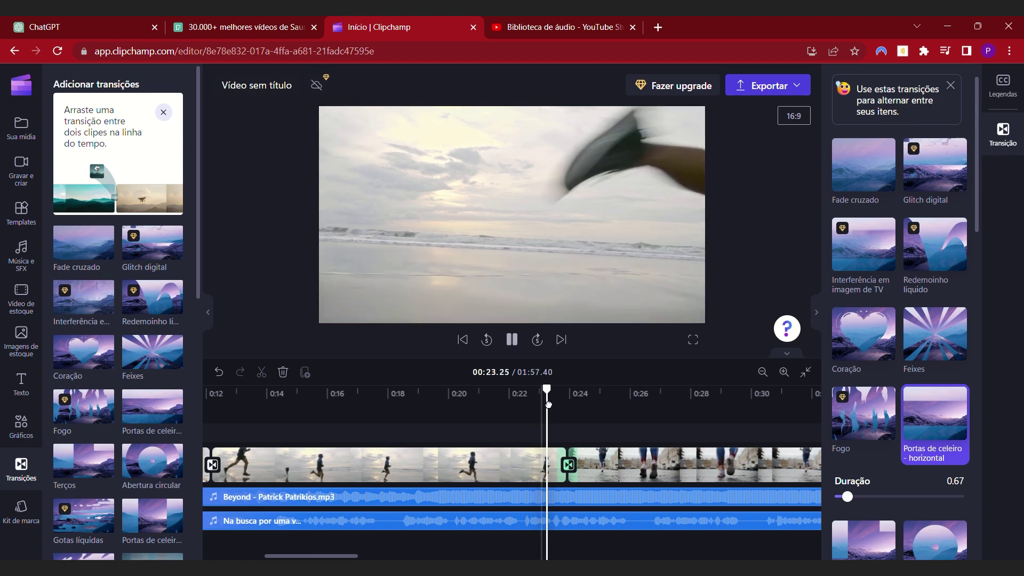
Close the gap before the meditation clip and add transitions between the remaining clips, using Portas de celeiro - horizontal before the last one
drag(336, 555, 423, 555)
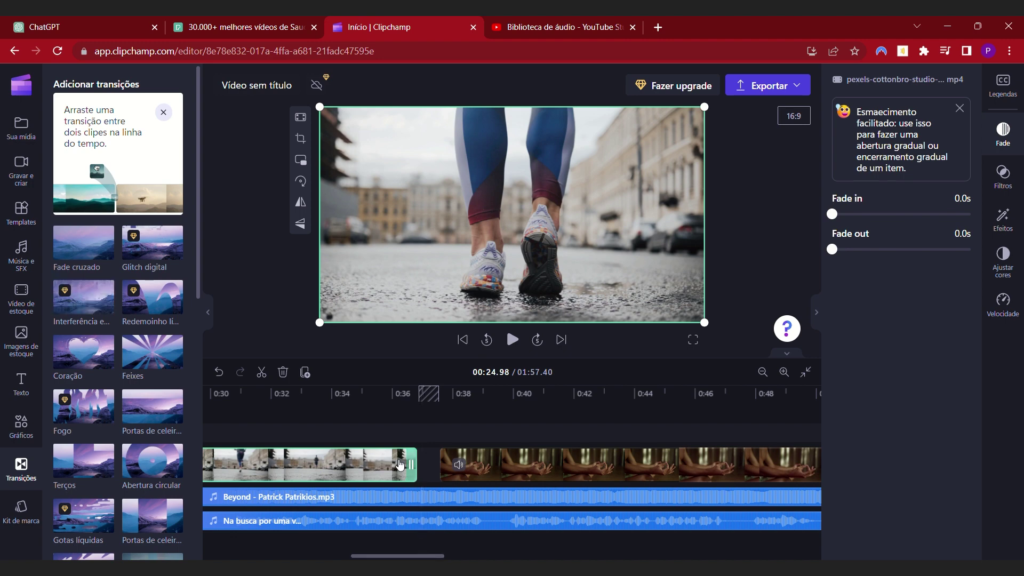
drag(486, 466, 462, 471)
drag(471, 468, 468, 484)
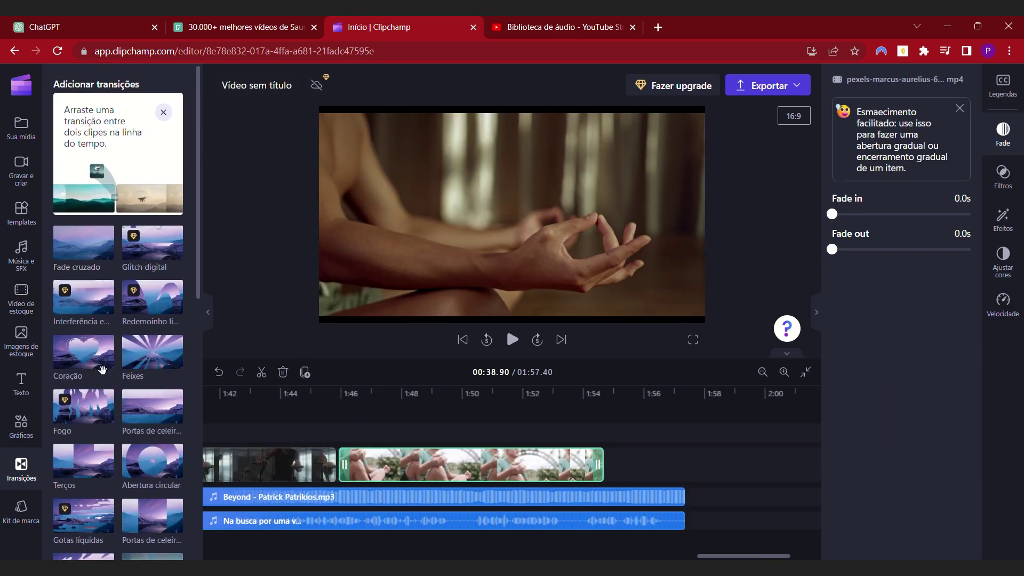
drag(152, 408, 344, 477)
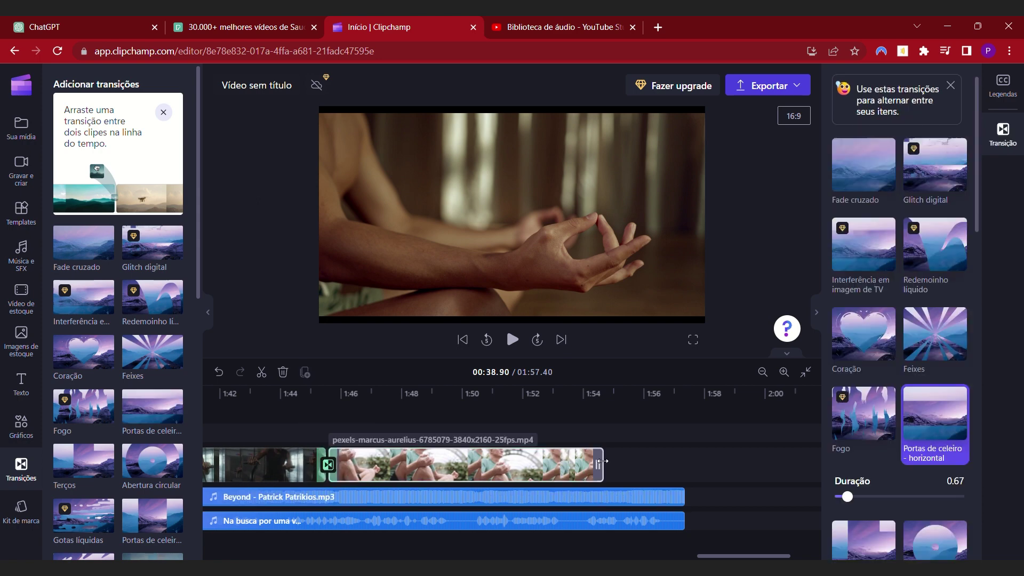
Try the white diagonal arrow annotation over the meditation clip, preview it, and delete it from the timeline
click(21, 427)
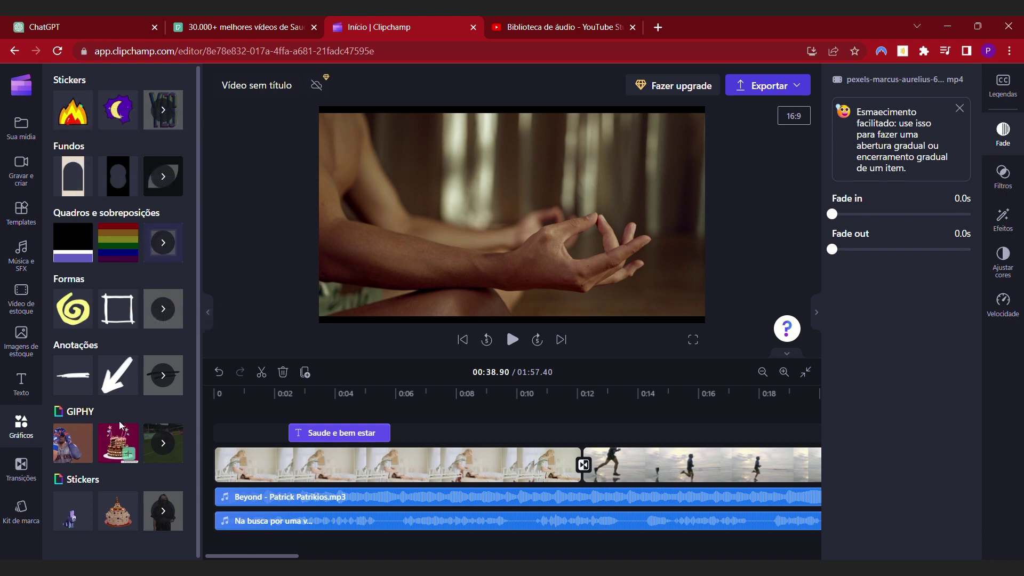
click(133, 393)
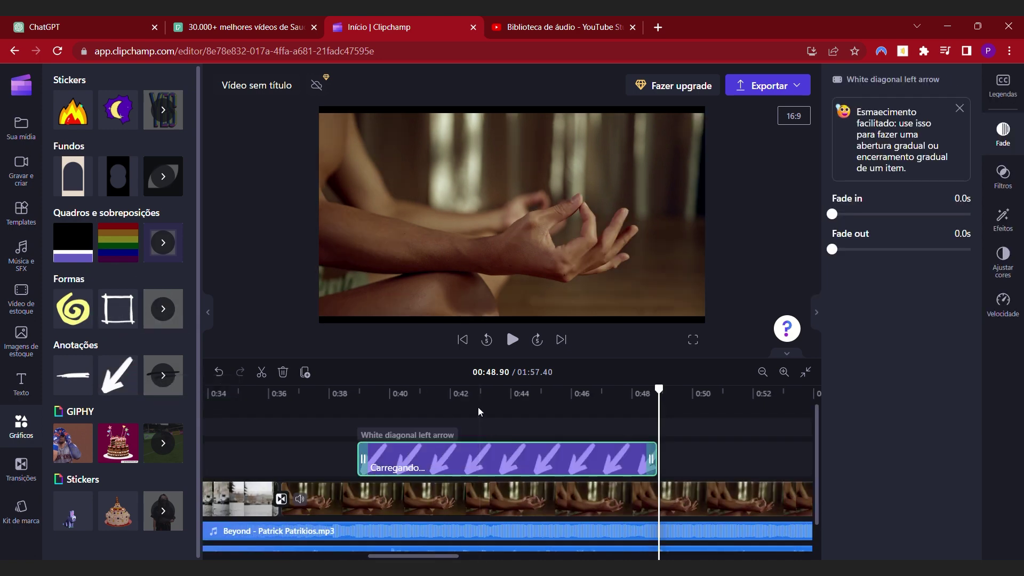
click(459, 407)
drag(460, 408, 490, 408)
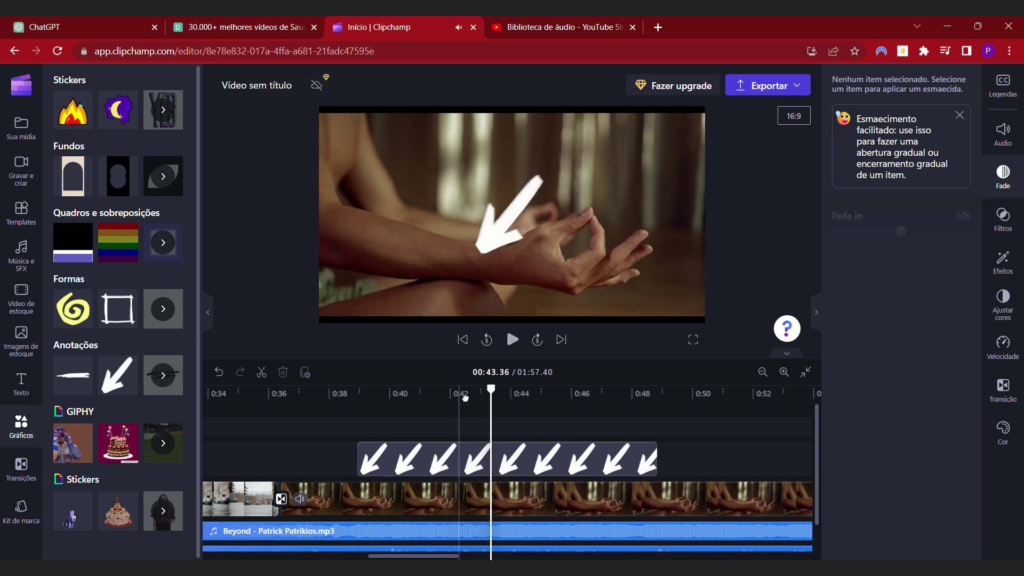
click(565, 459)
key(Delete)
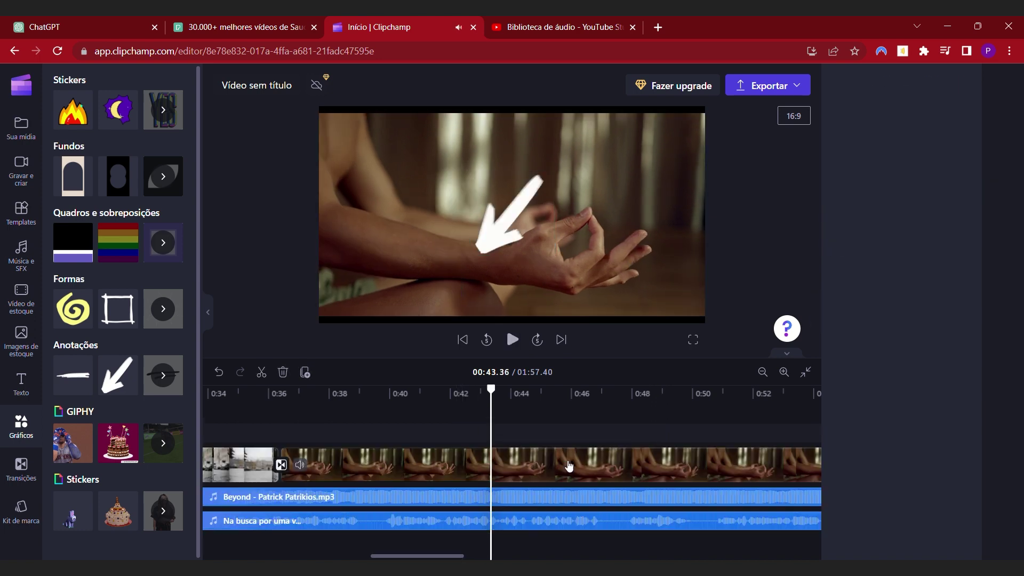
Browse the YouTube template category for intro and outro designs
click(21, 213)
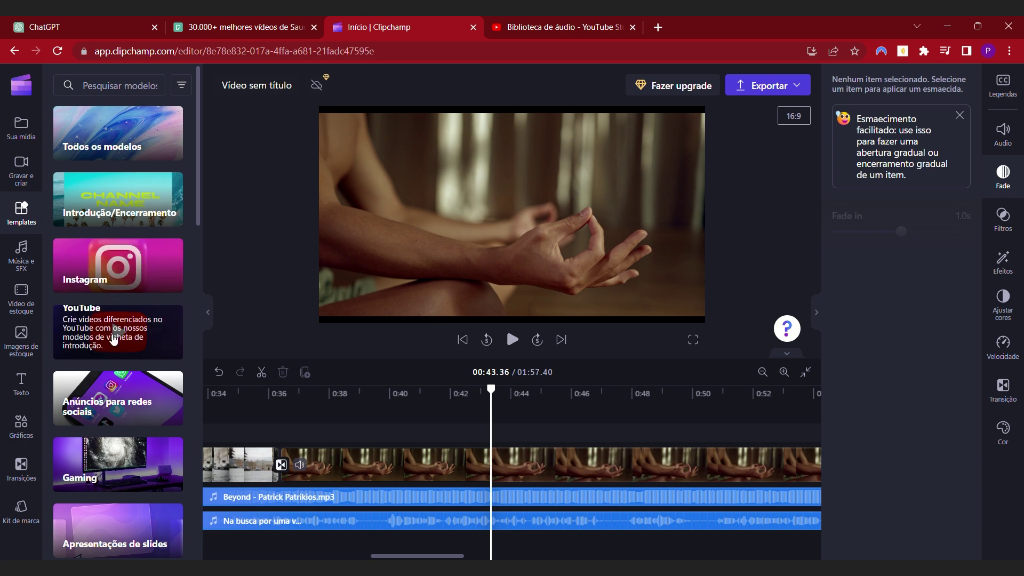
click(113, 339)
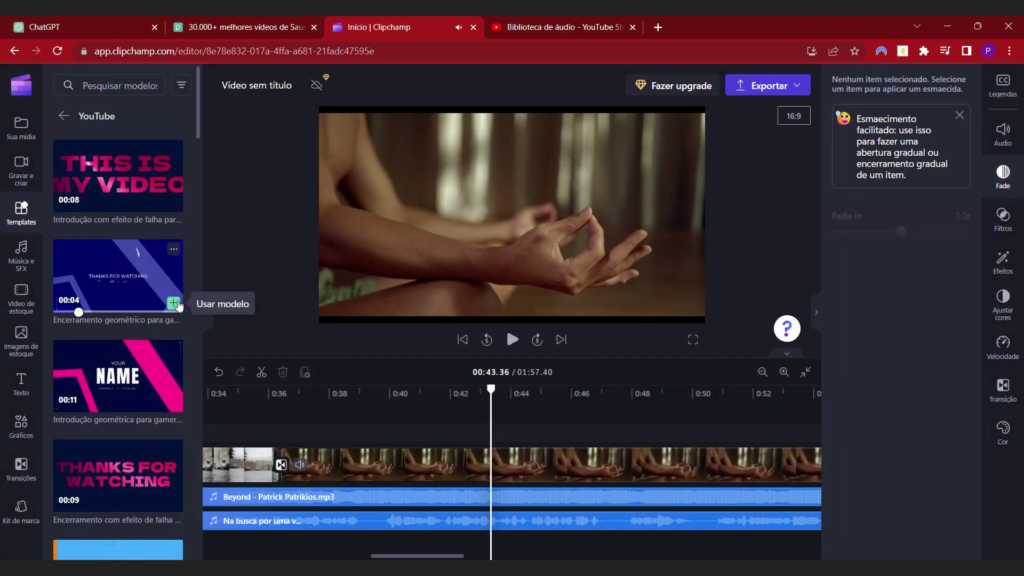
click(174, 303)
scroll(126, 421, down, 3)
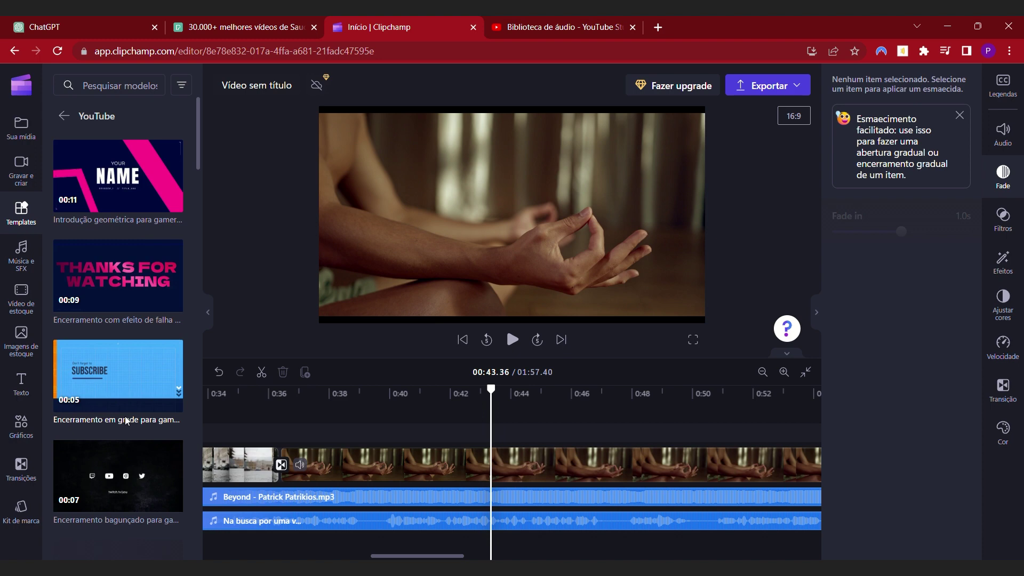
scroll(128, 422, down, 1)
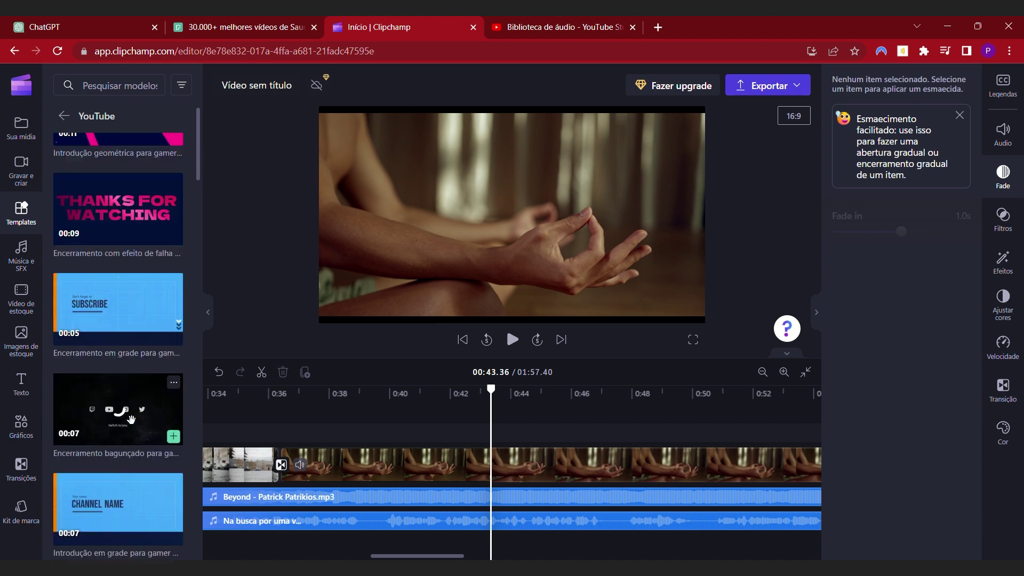
scroll(131, 419, down, 3)
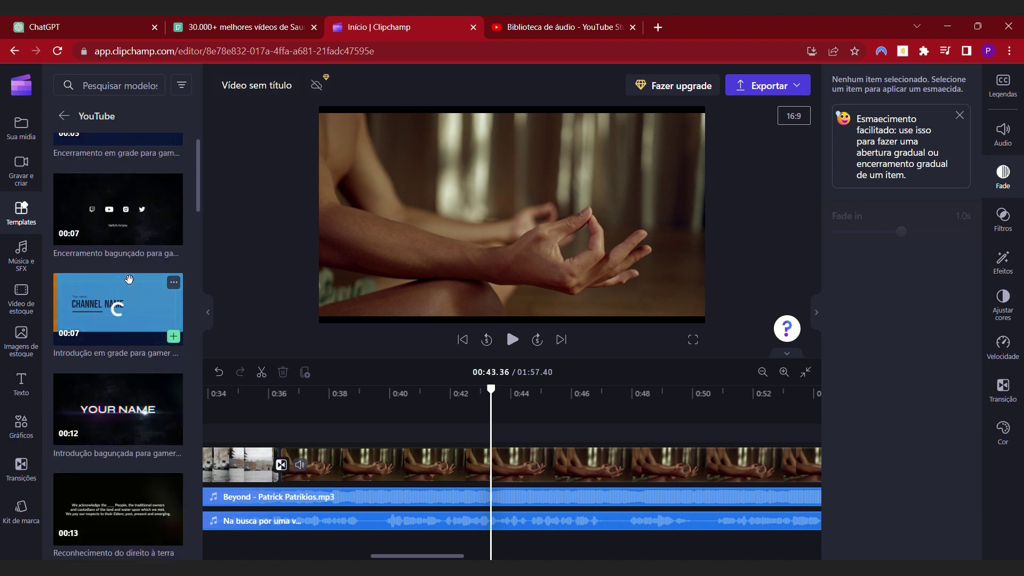
scroll(129, 299, down, 3)
scroll(117, 437, up, 7)
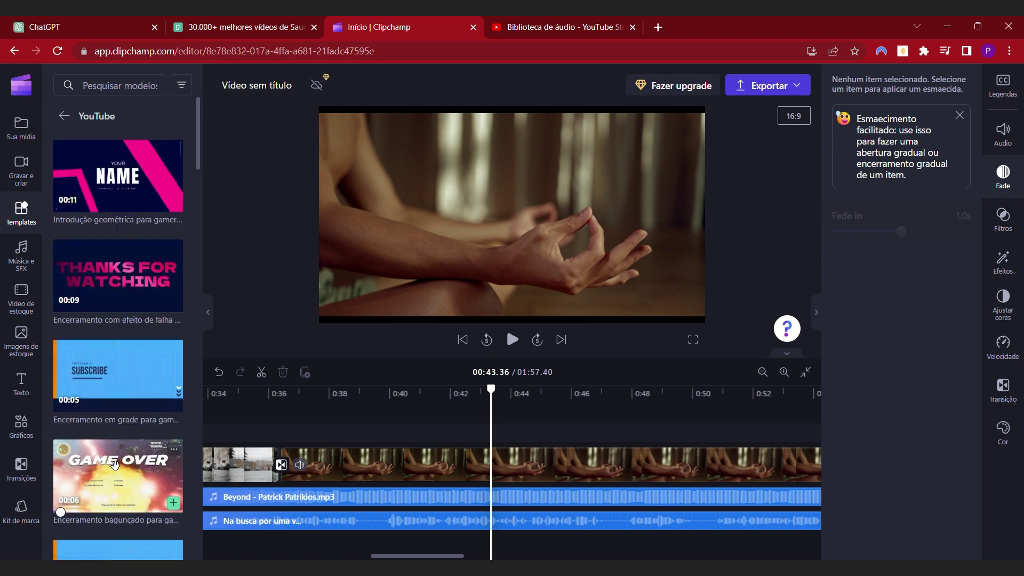
scroll(114, 463, up, 3)
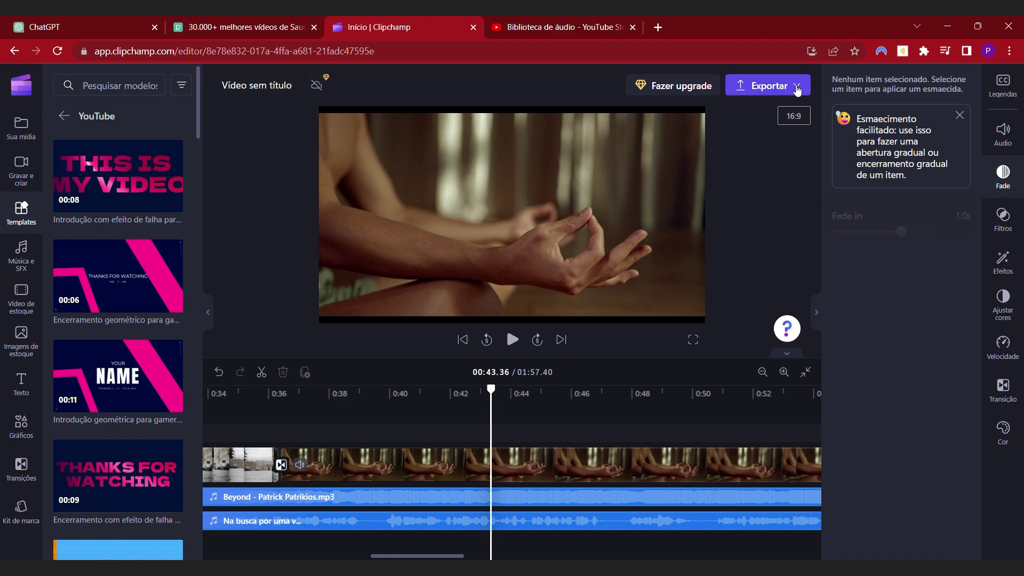
Export the video in 1080p quality
click(797, 89)
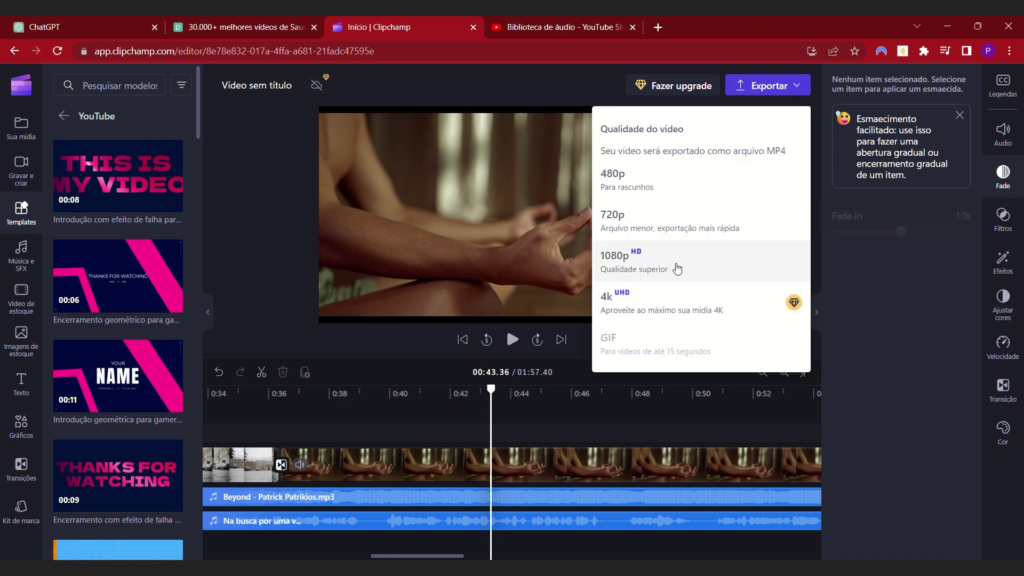
click(669, 266)
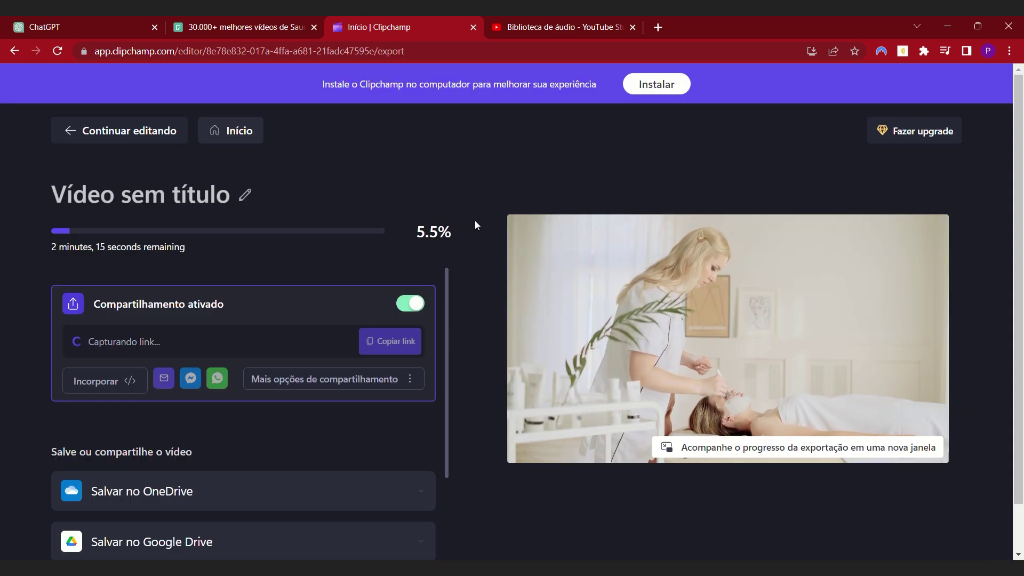